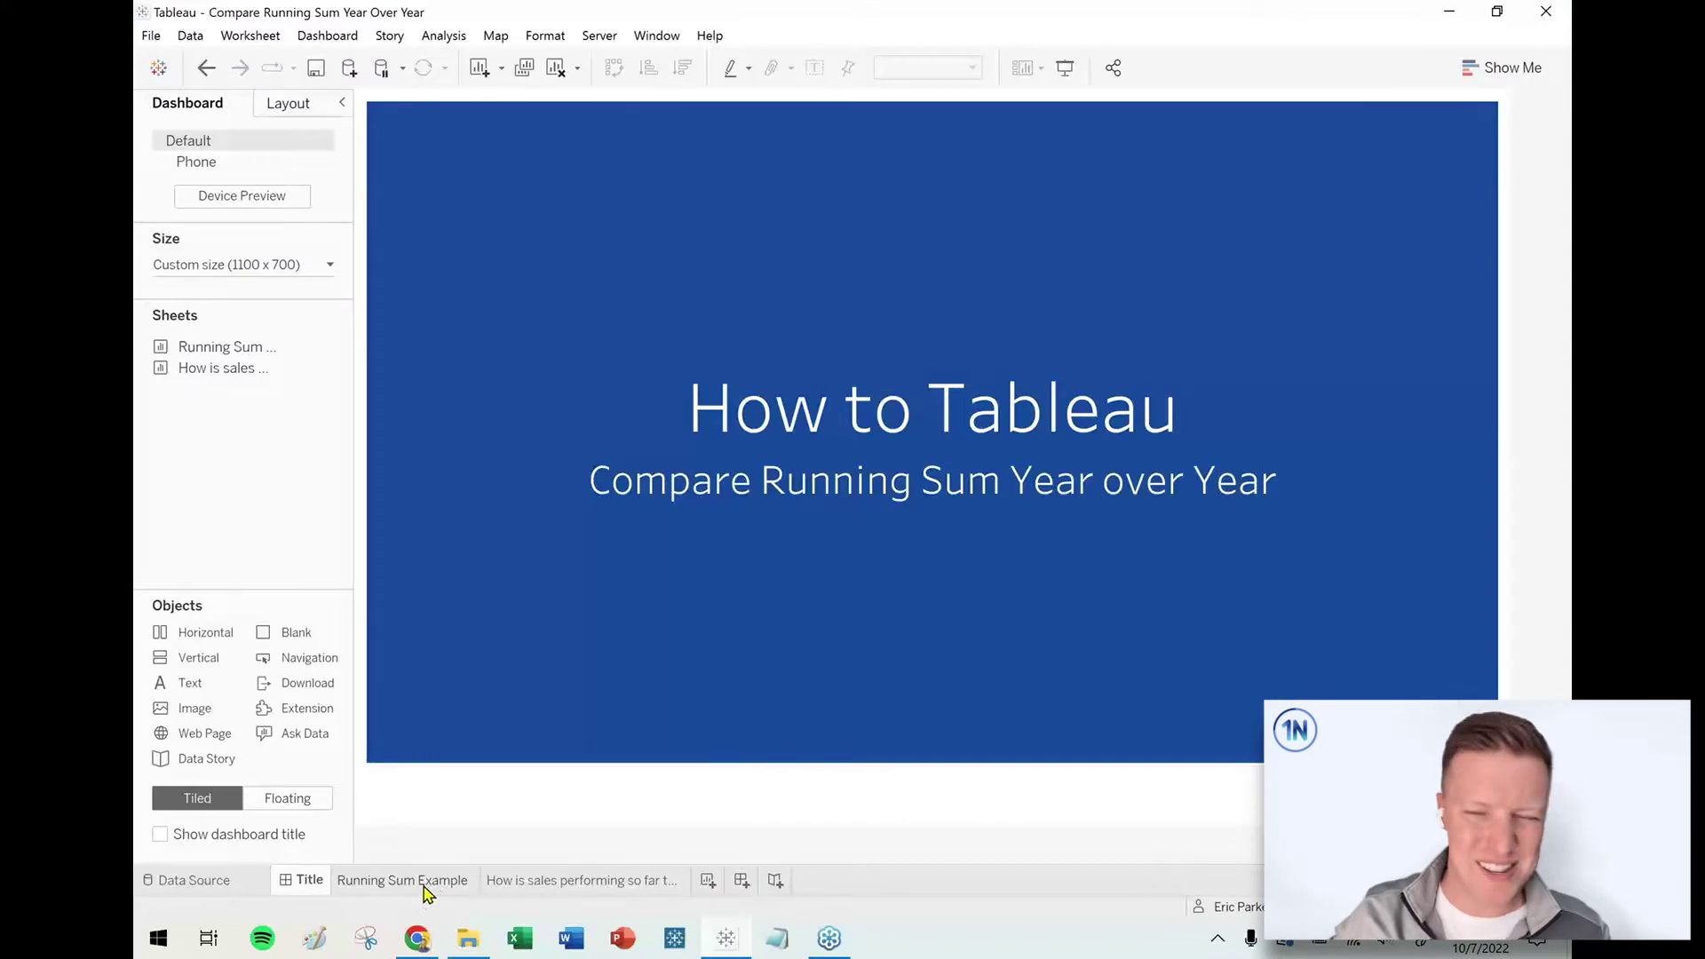
Step: Open the Running Sum Example sheet and select, then clear, the marks near day 280
{"action": "left_click", "coordinate": [424, 884]}
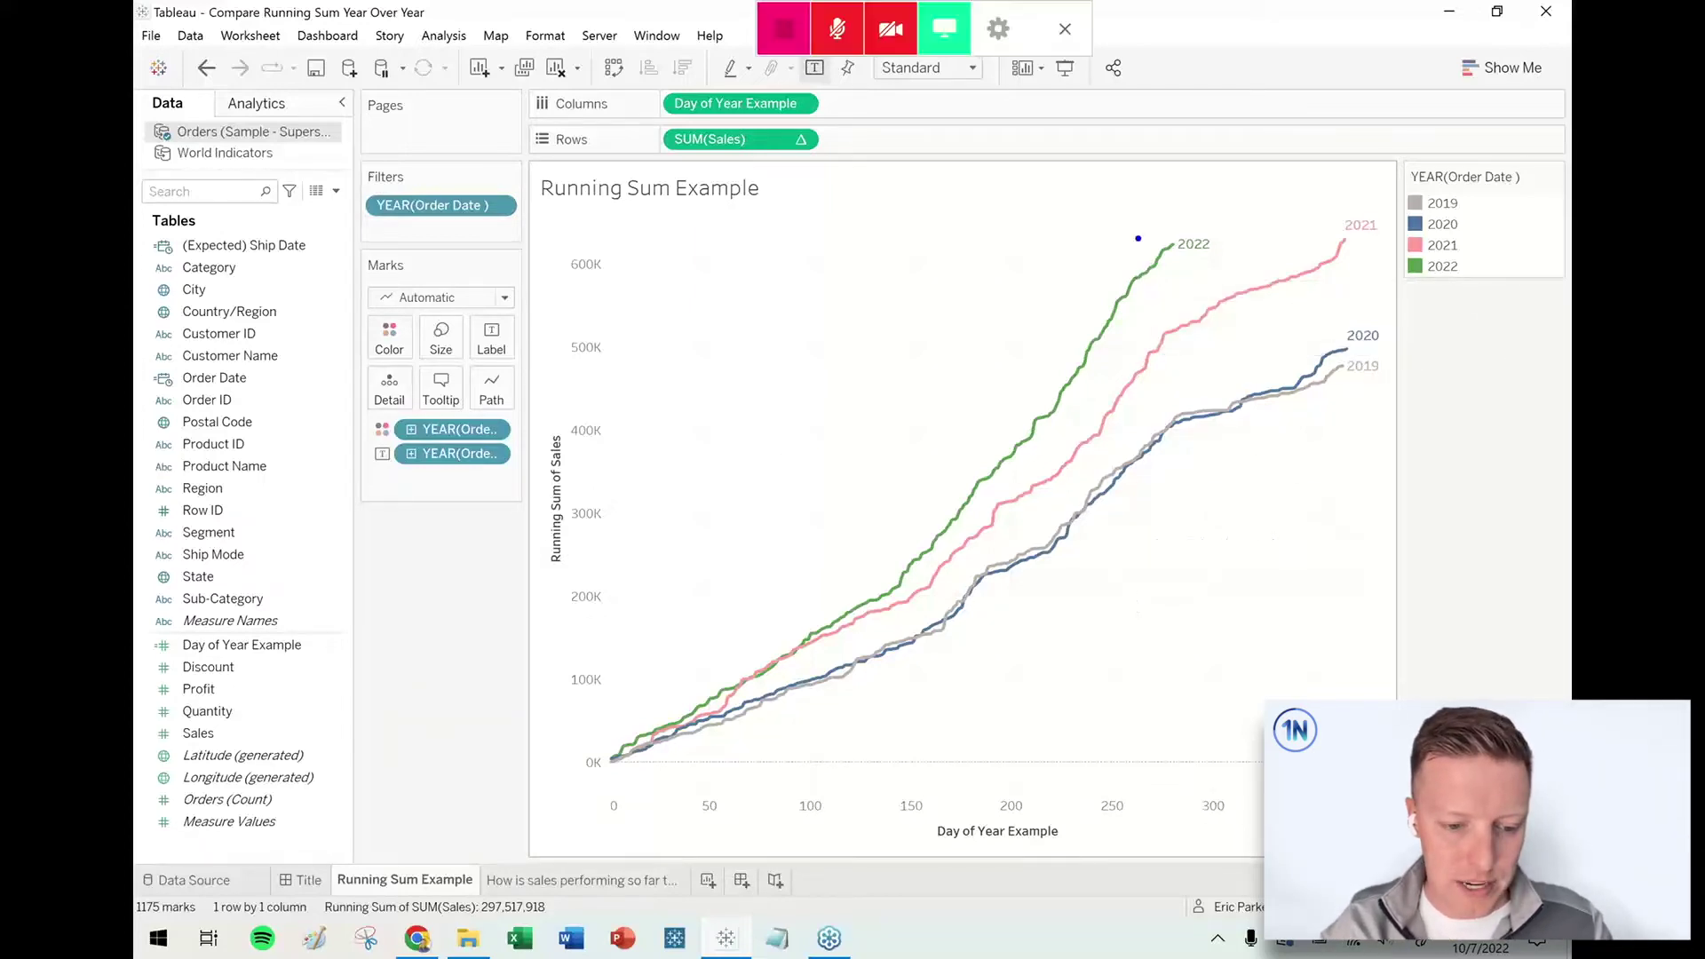
{"action": "left_click_drag", "start_coordinate": [1161, 240], "coordinate": [959, 201]}
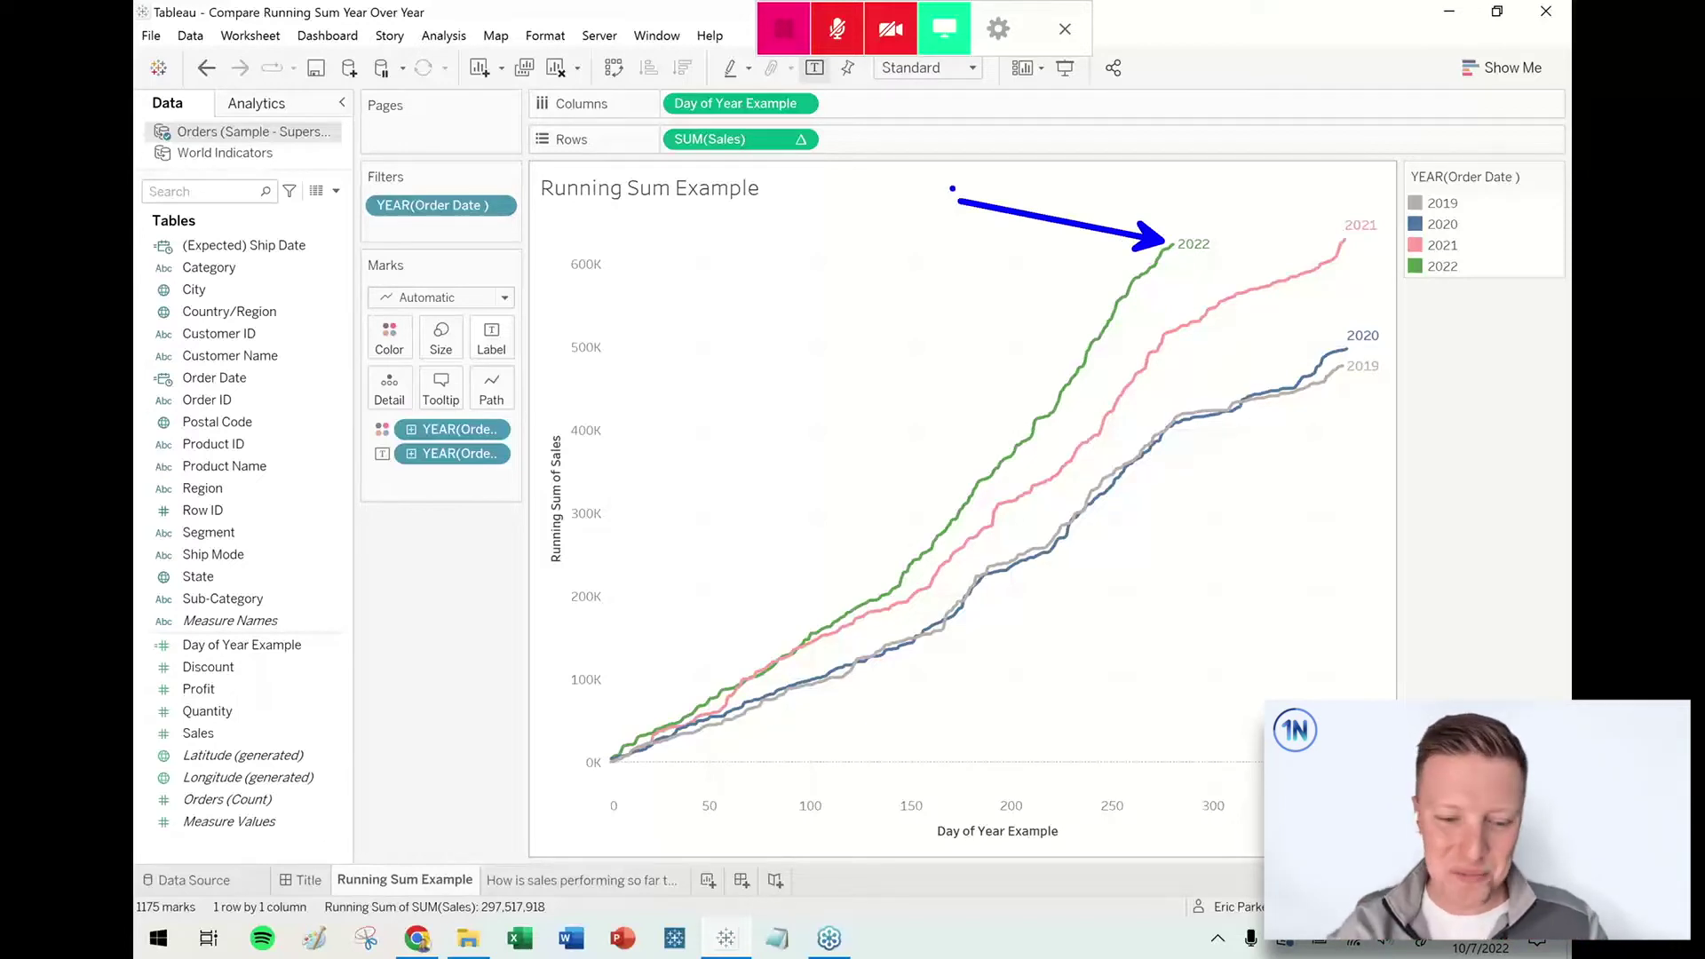
{"action": "mouse_move", "coordinate": [1176, 249]}
{"action": "left_click_drag", "start_coordinate": [1177, 233], "coordinate": [1160, 480]}
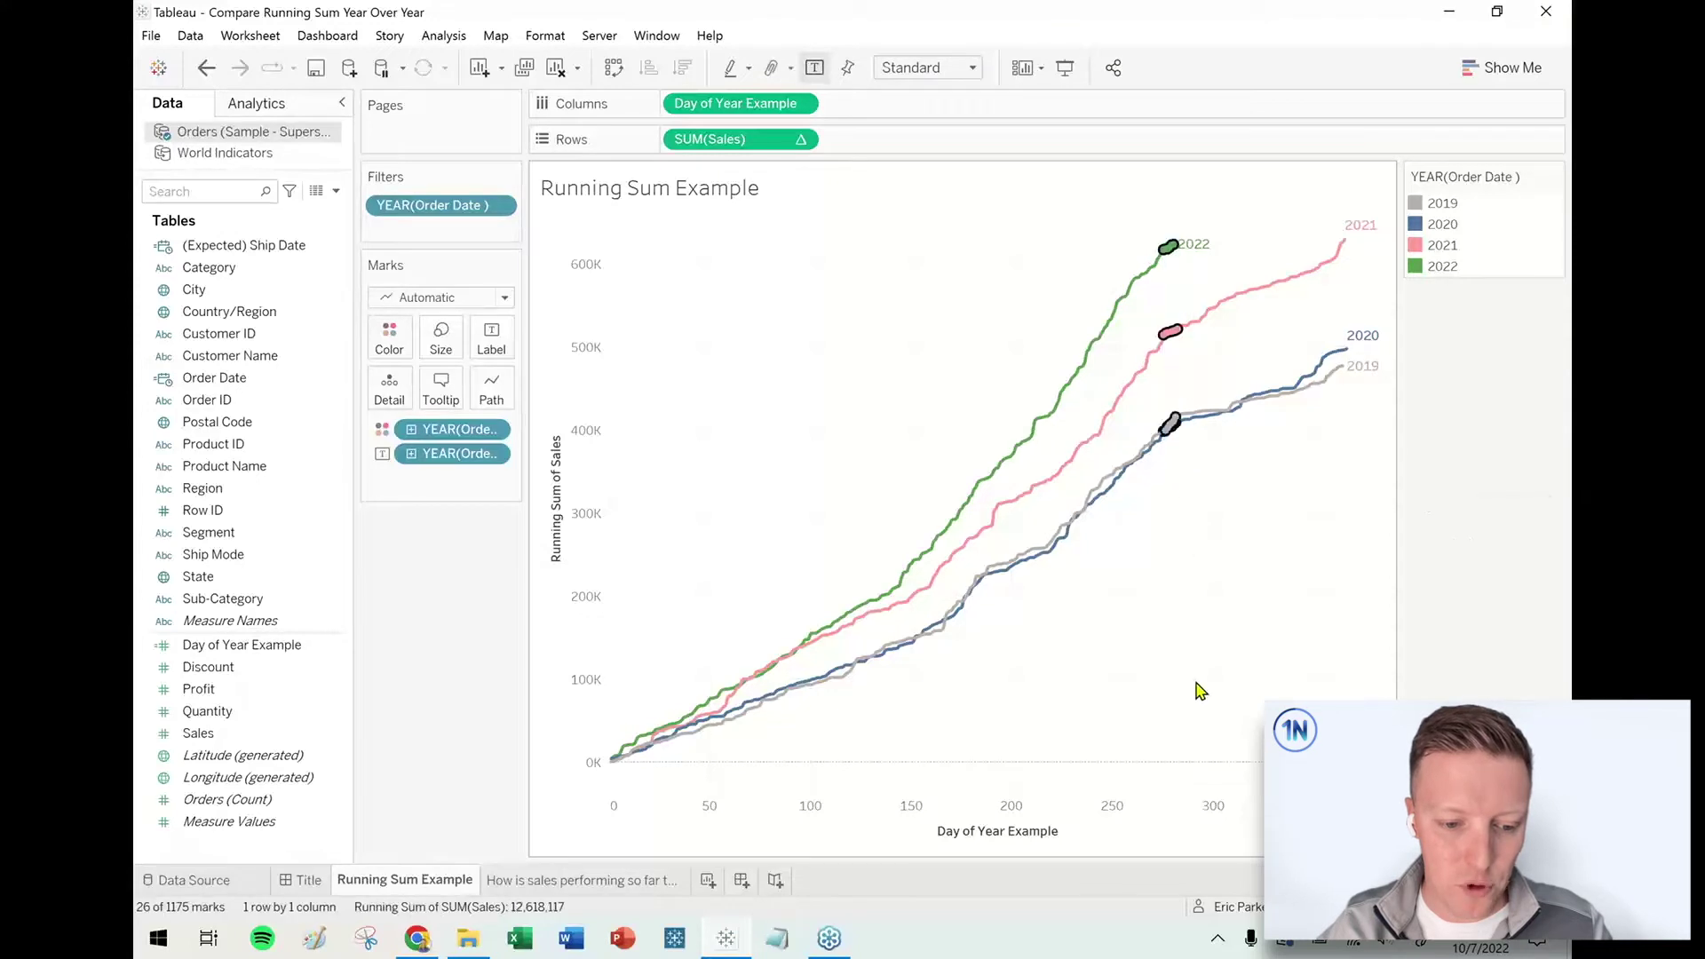
{"action": "left_click", "coordinate": [1202, 688]}
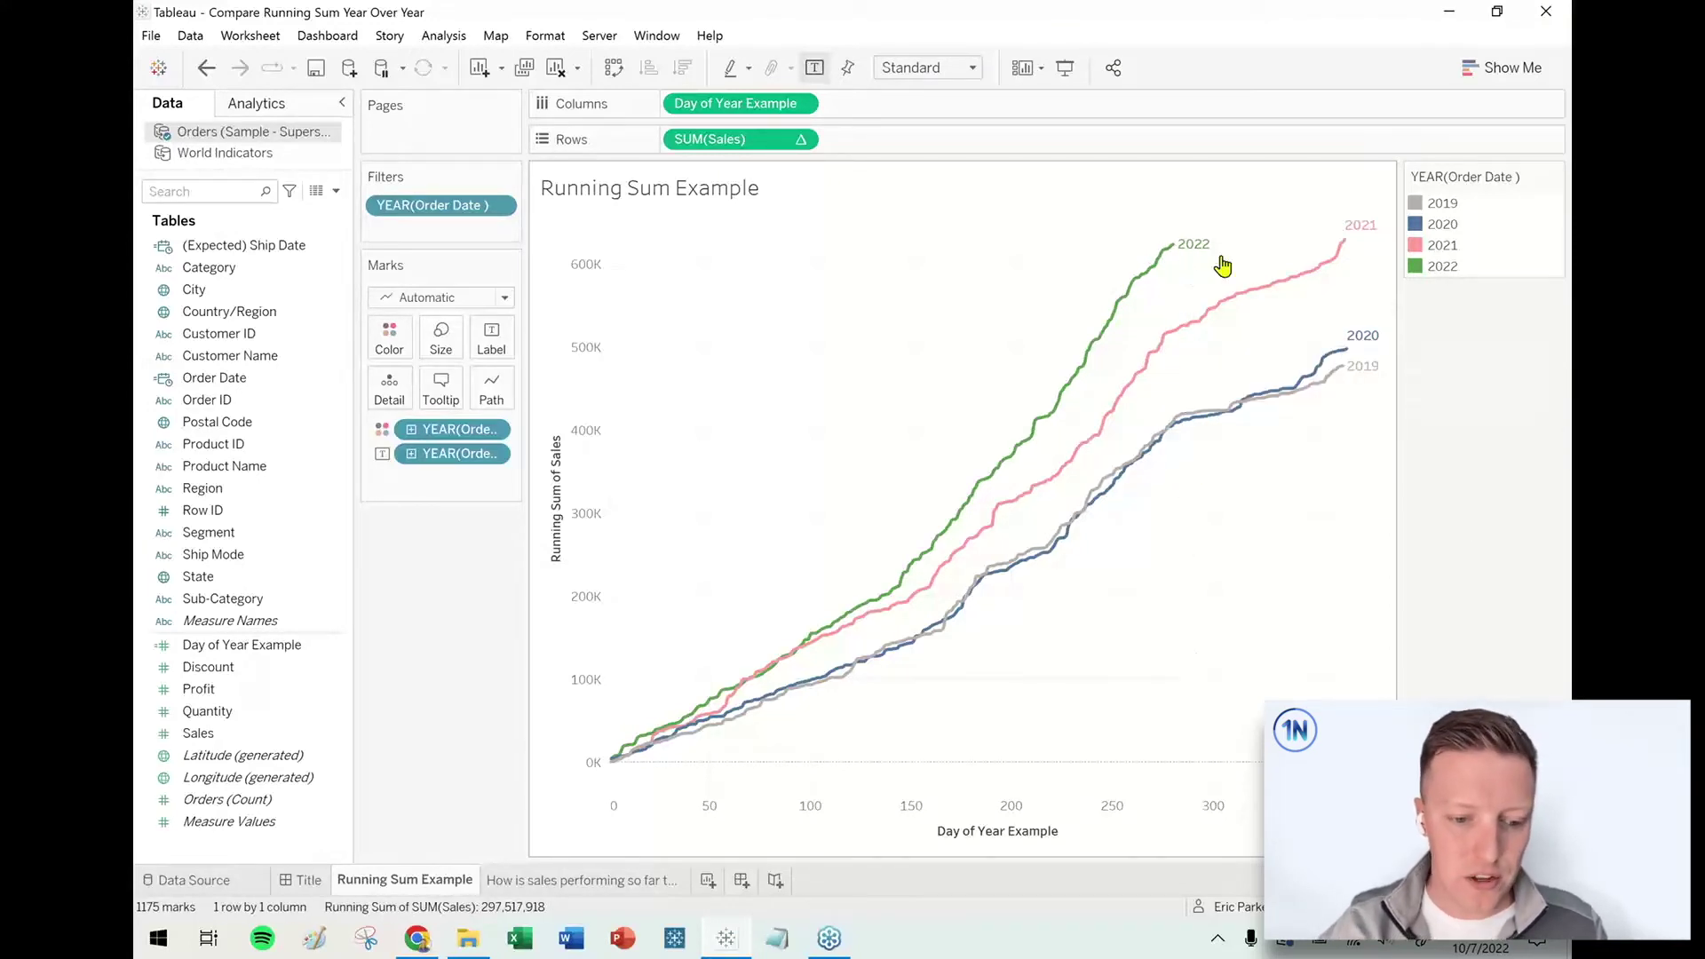
Step: Highlight the 2022, 2019, 2020 and 2021 lines in turn from the legend, then restore all four
{"action": "left_click", "coordinate": [1441, 272]}
{"action": "left_click", "coordinate": [1445, 273]}
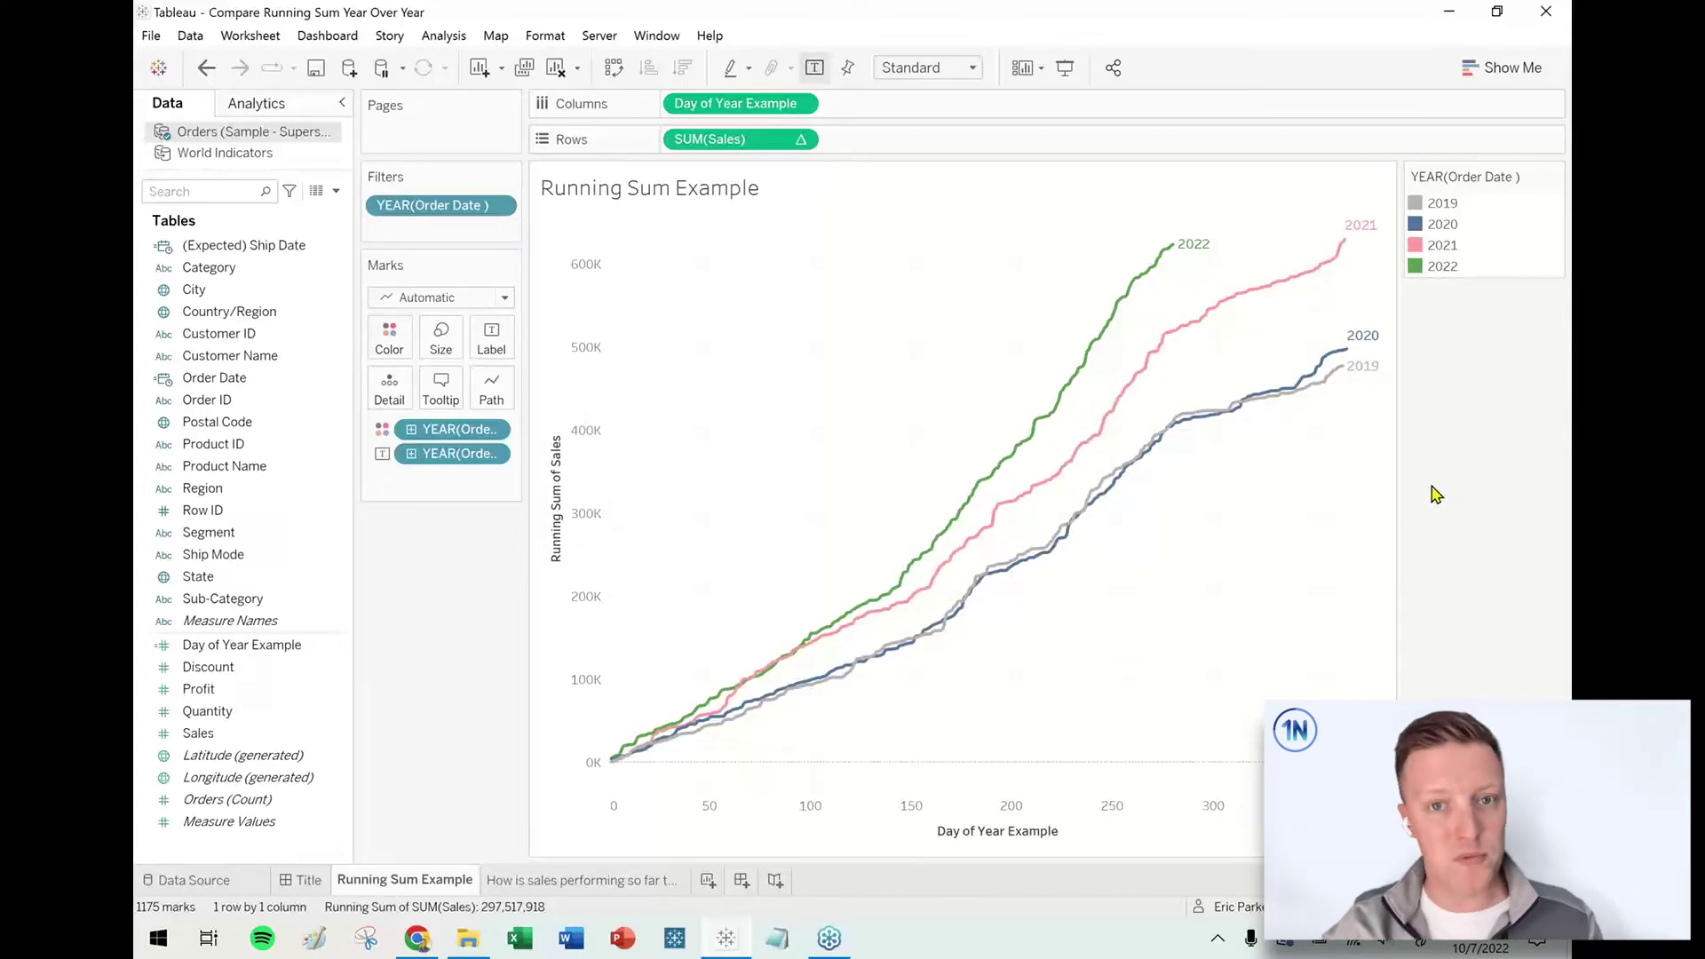
{"action": "mouse_move", "coordinate": [1365, 384]}
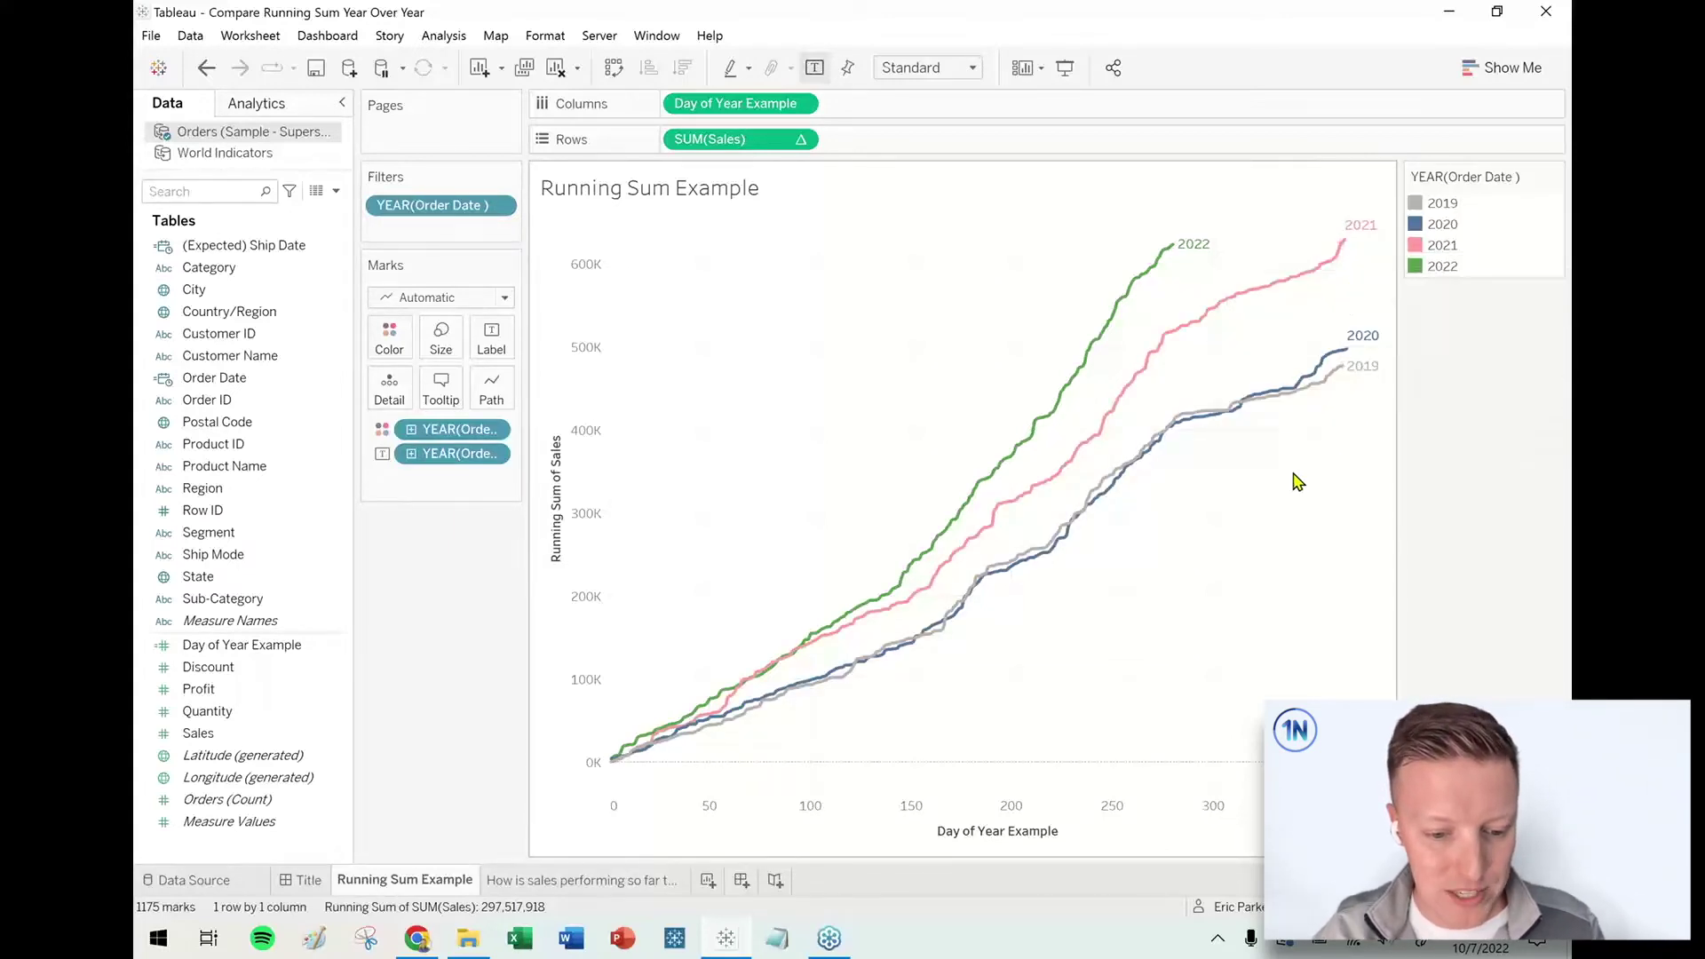
{"action": "left_click", "coordinate": [1447, 204]}
{"action": "left_click", "coordinate": [1447, 223]}
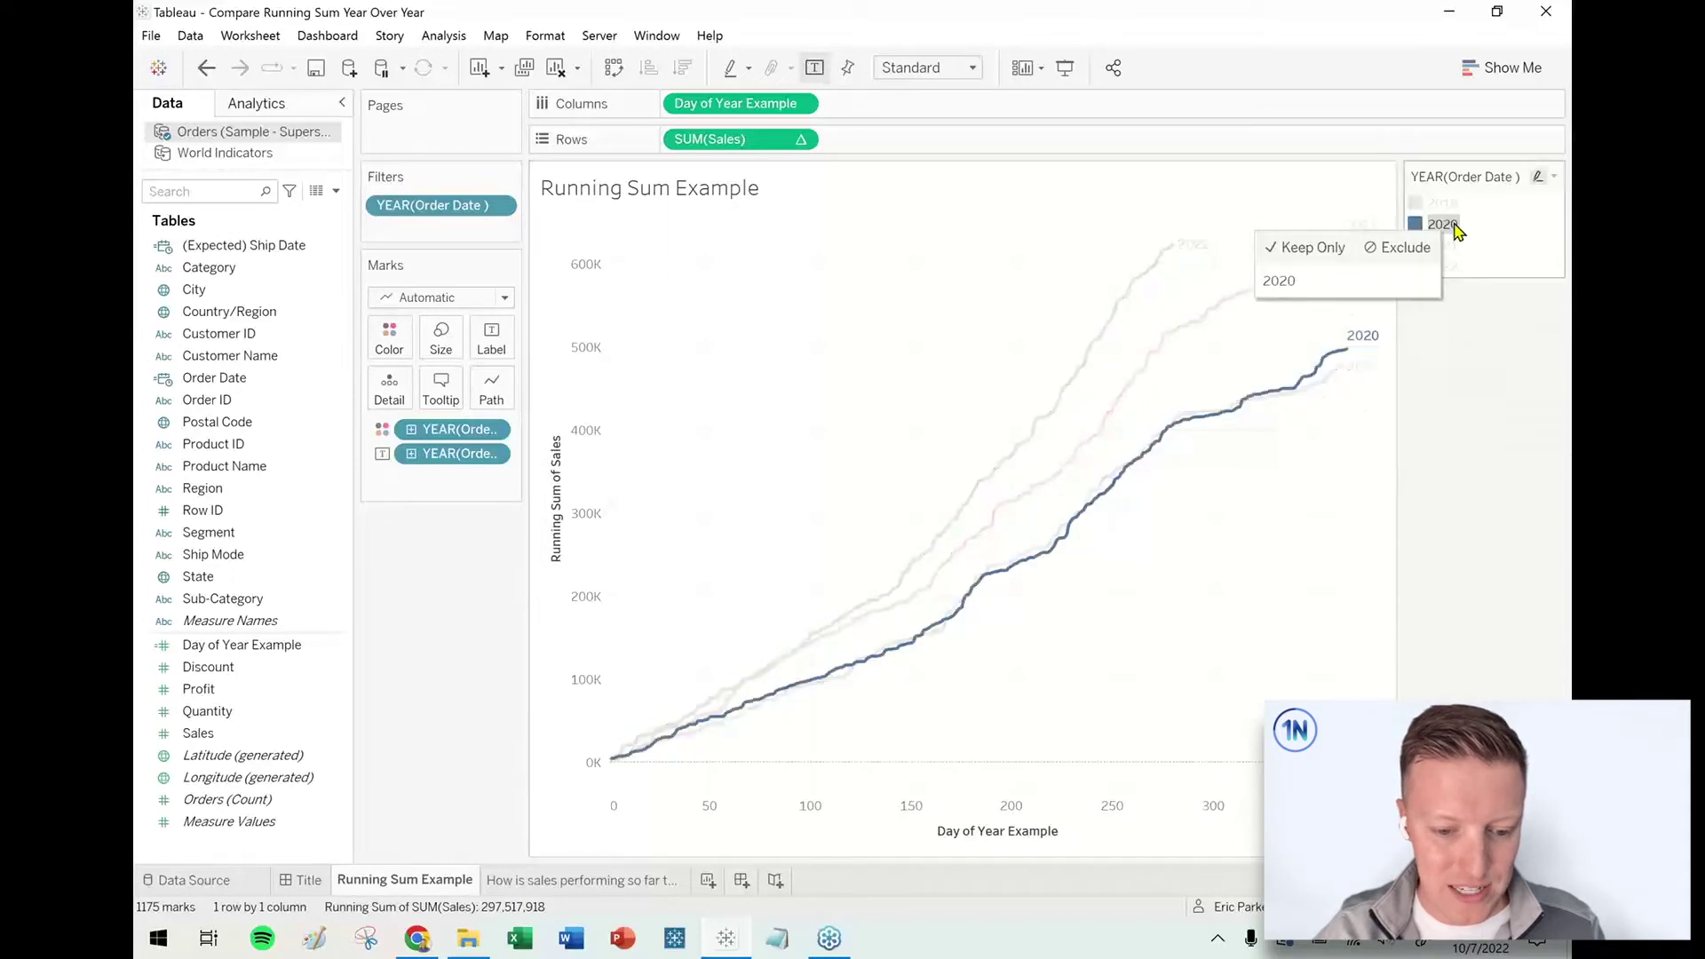
{"action": "left_click", "coordinate": [1451, 226]}
{"action": "left_click", "coordinate": [1448, 247]}
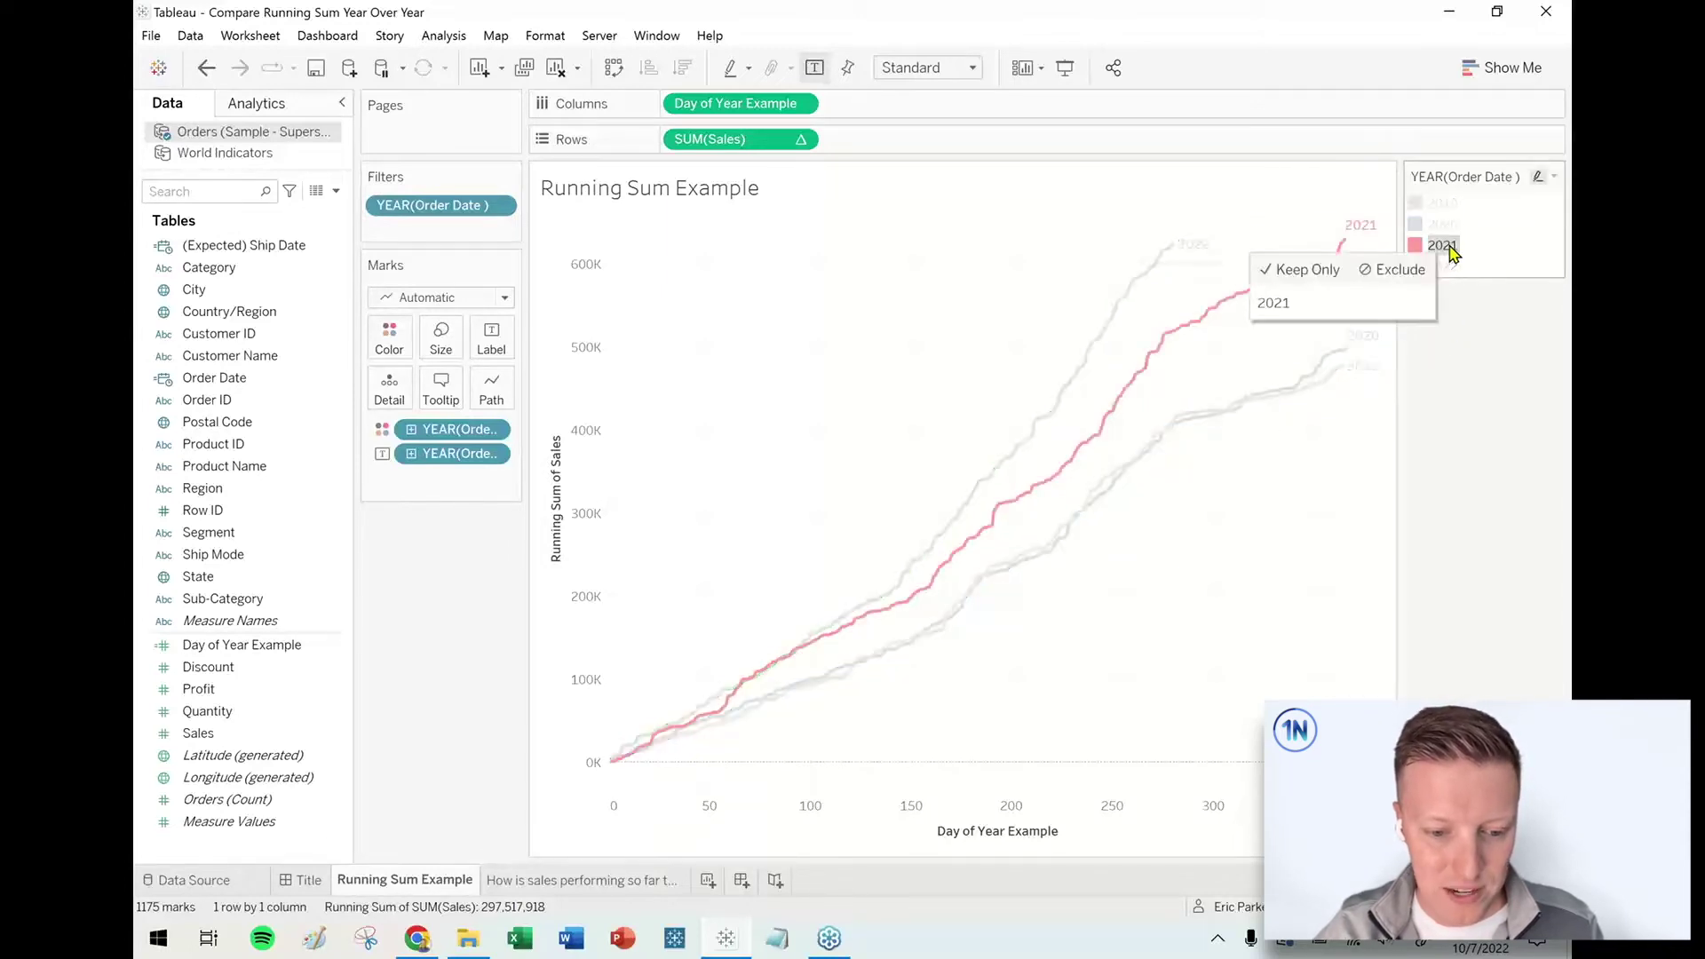
{"action": "left_click", "coordinate": [1449, 268]}
{"action": "left_click", "coordinate": [1454, 269]}
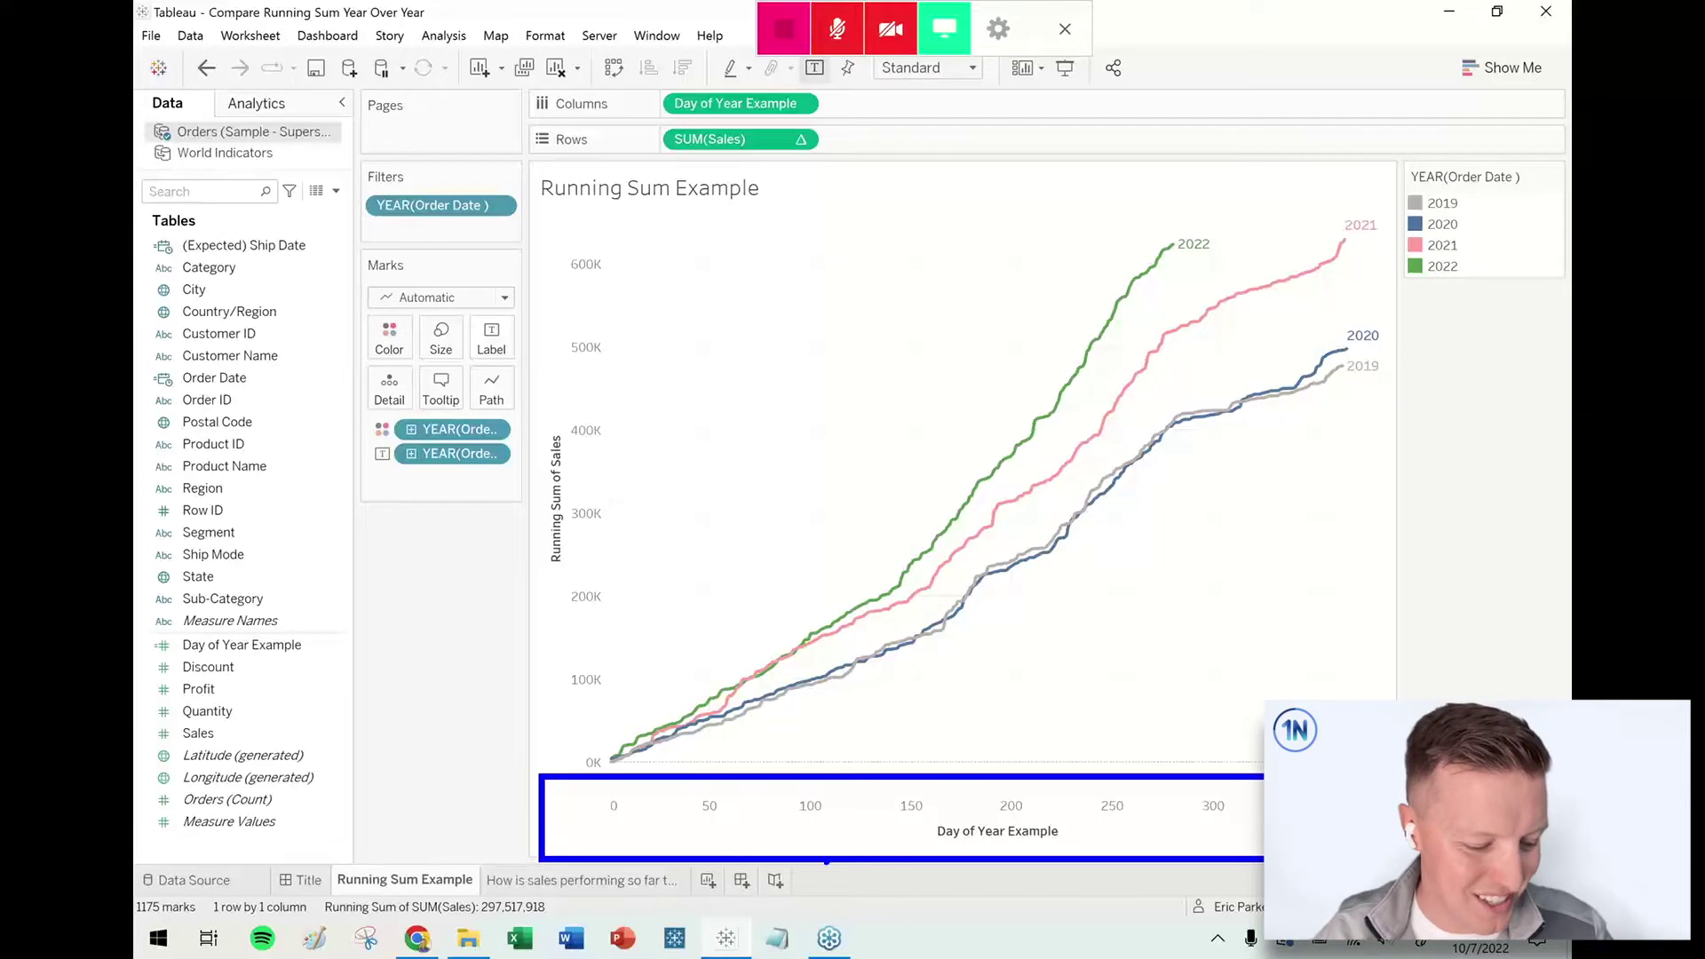
Step: On the 'How is sales performing…' sheet, start a new calculated field named Day of Year
{"action": "left_click", "coordinate": [522, 882]}
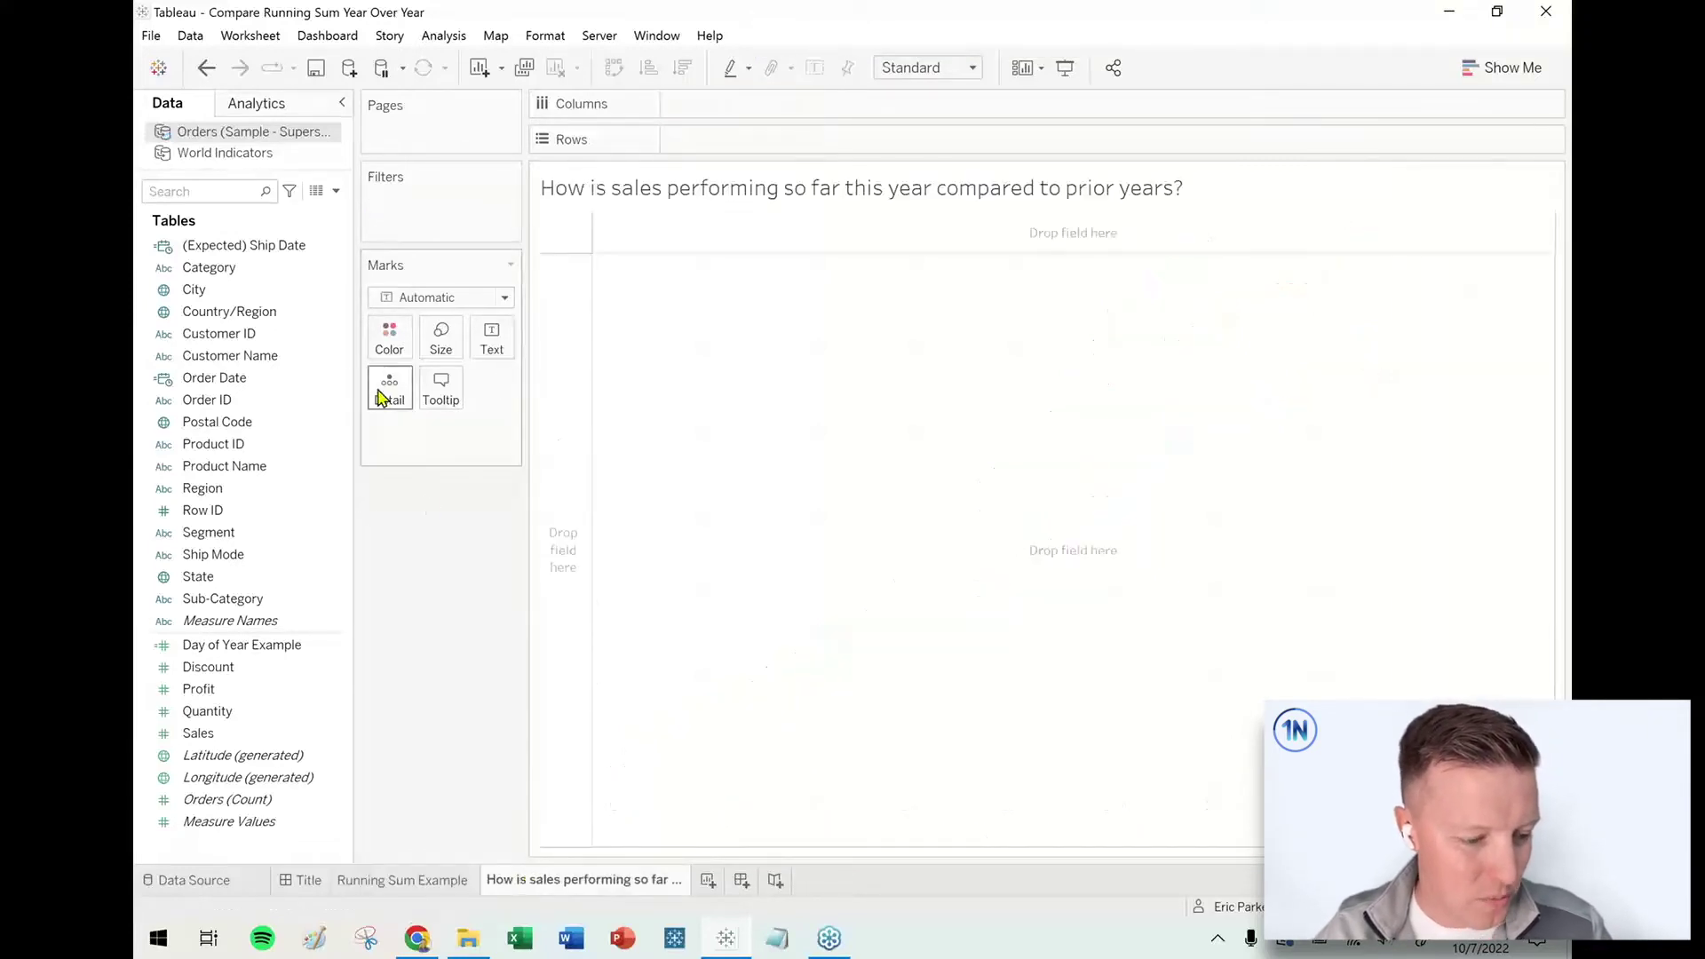
{"action": "left_click", "coordinate": [335, 191]}
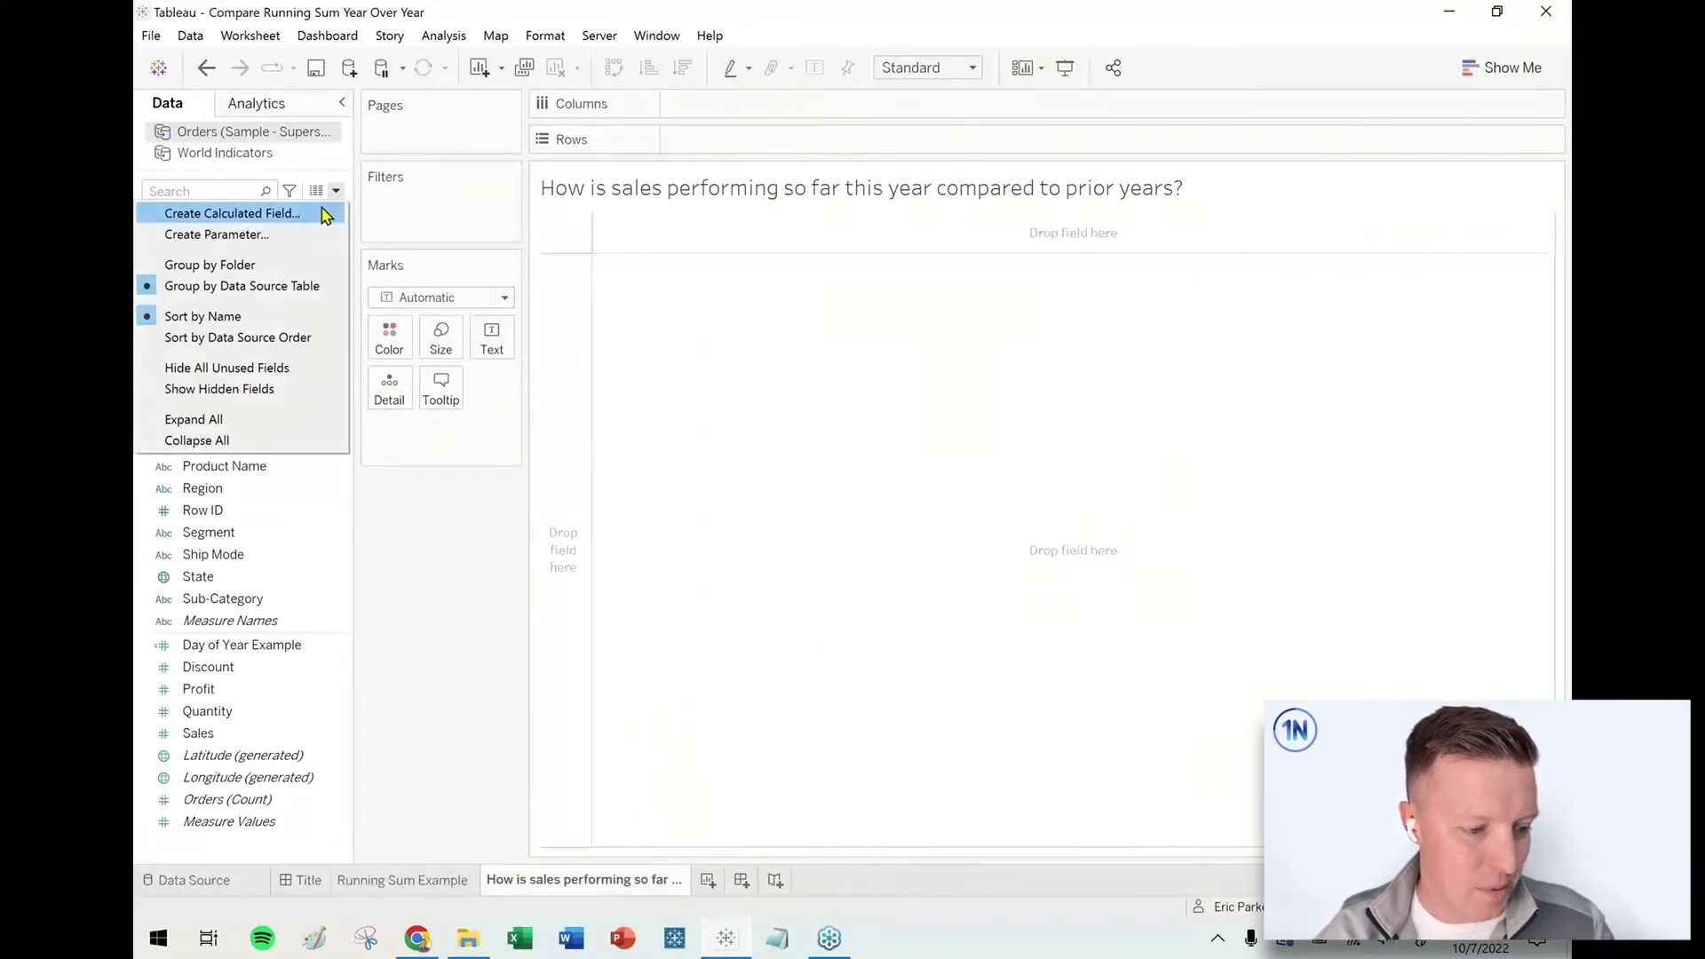
{"action": "left_click", "coordinate": [326, 214]}
{"action": "type", "text": "Day"}
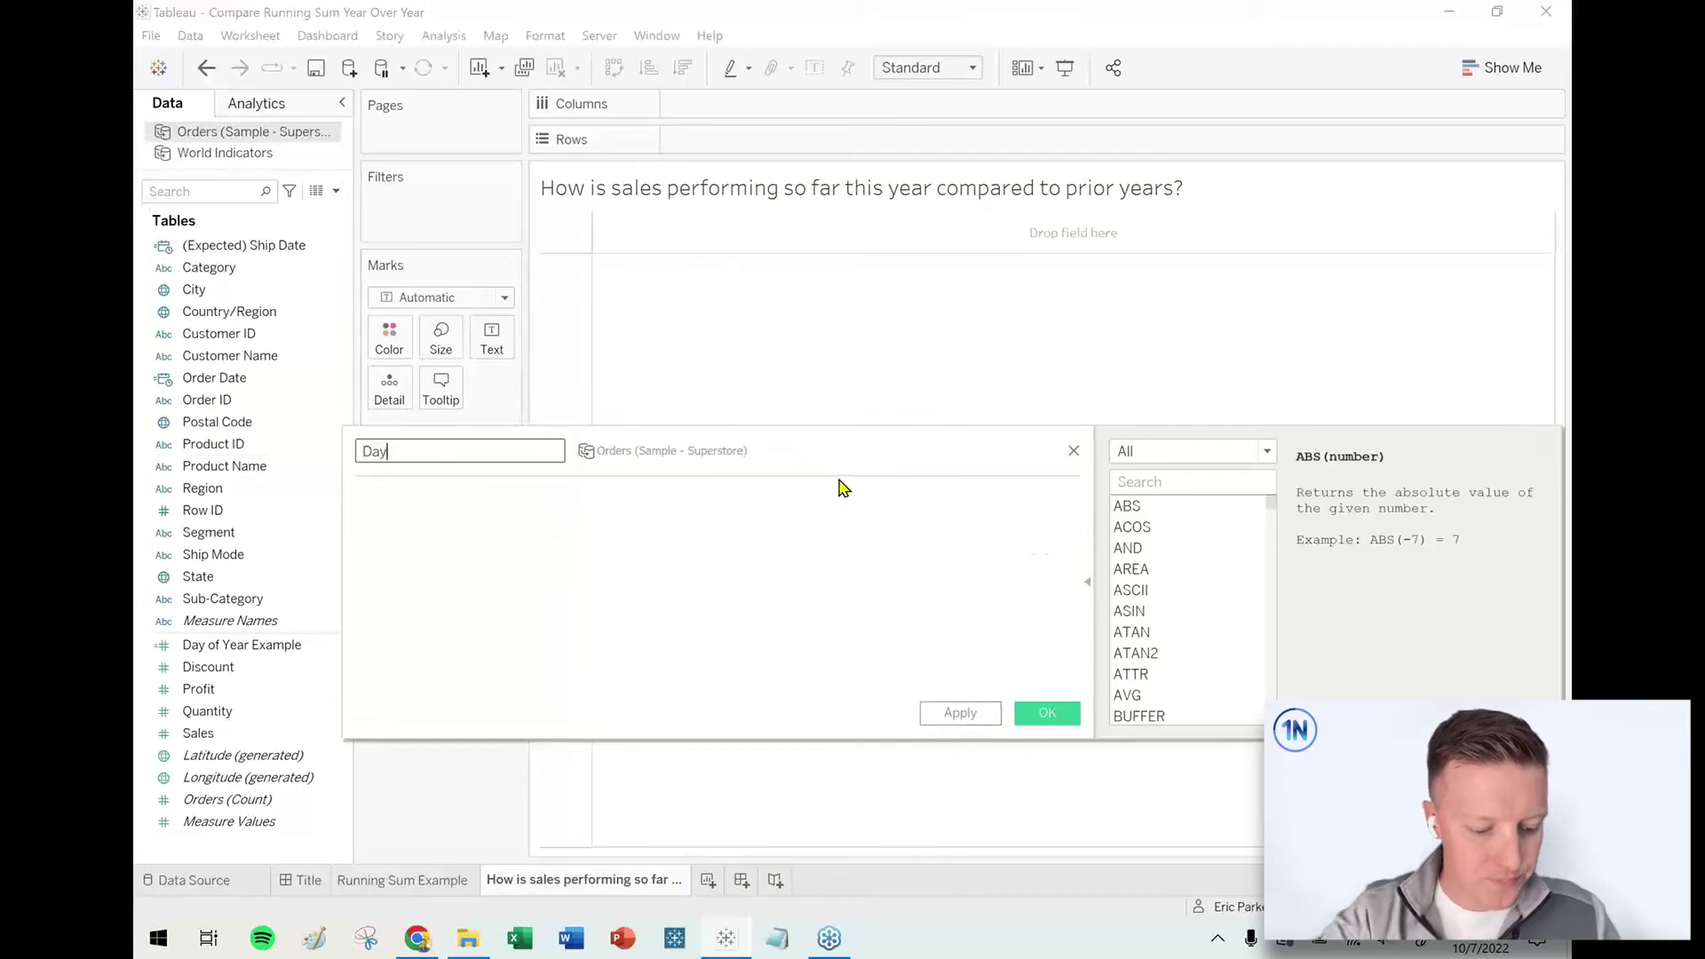
{"action": "type", "text": " of Year"}
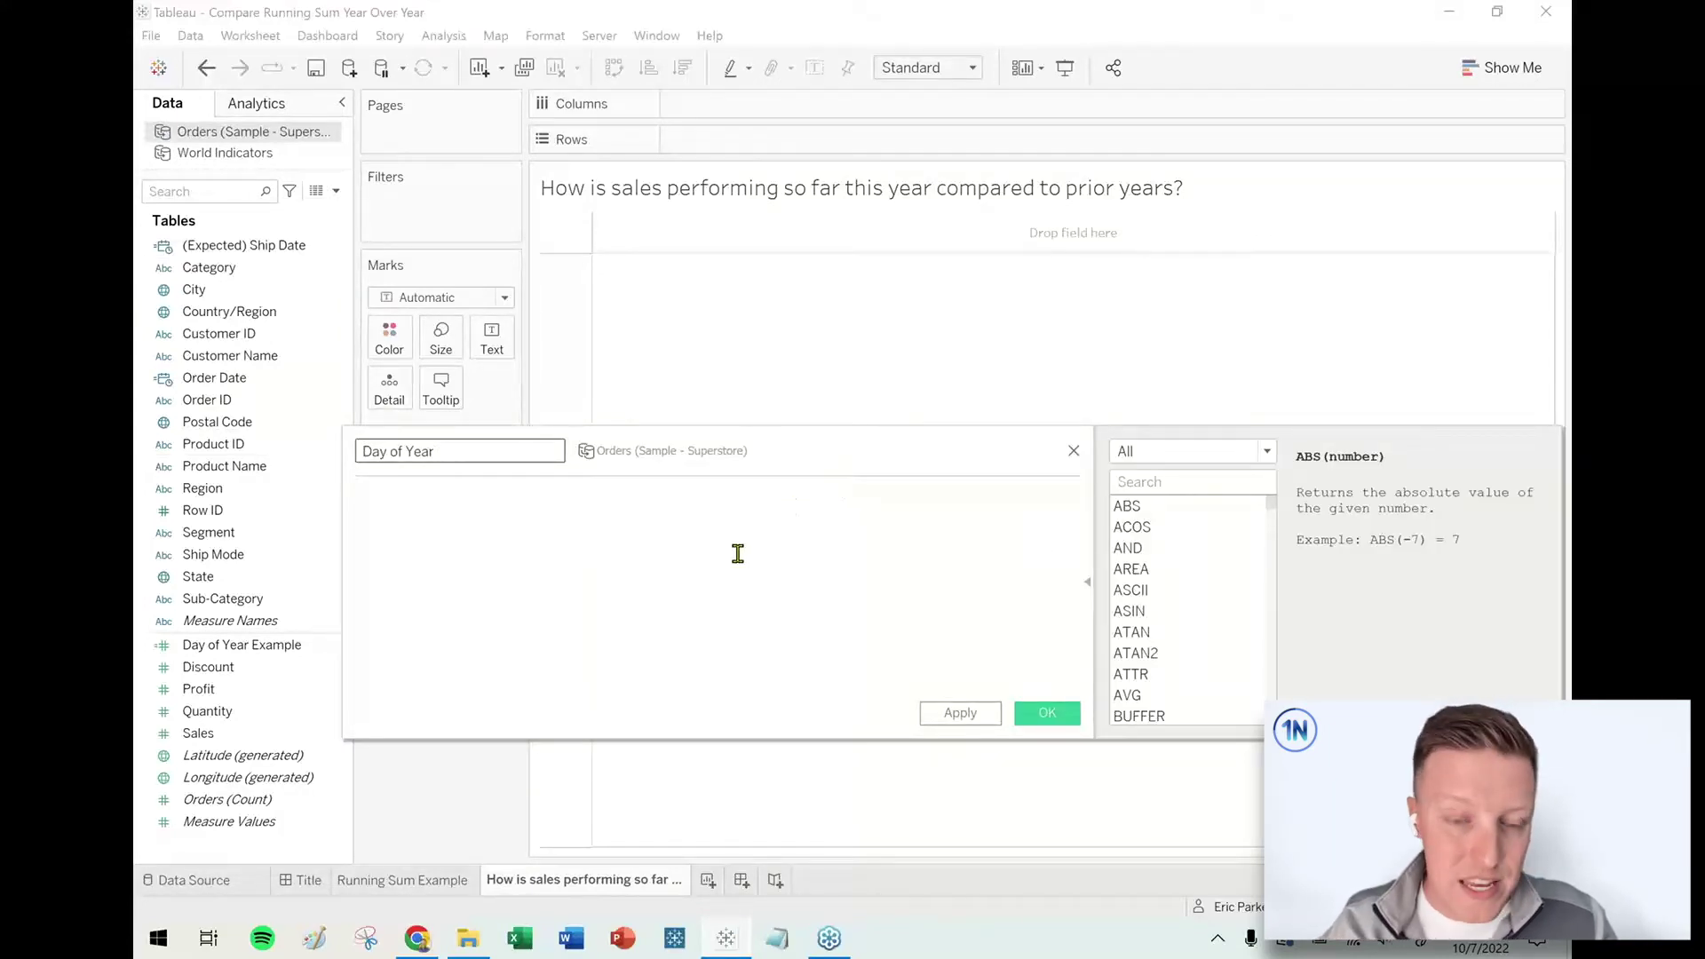
Step: Enter the formula DATEPART('dayofyear',[Order Date]) and save the calculated field
{"action": "left_click", "coordinate": [810, 568]}
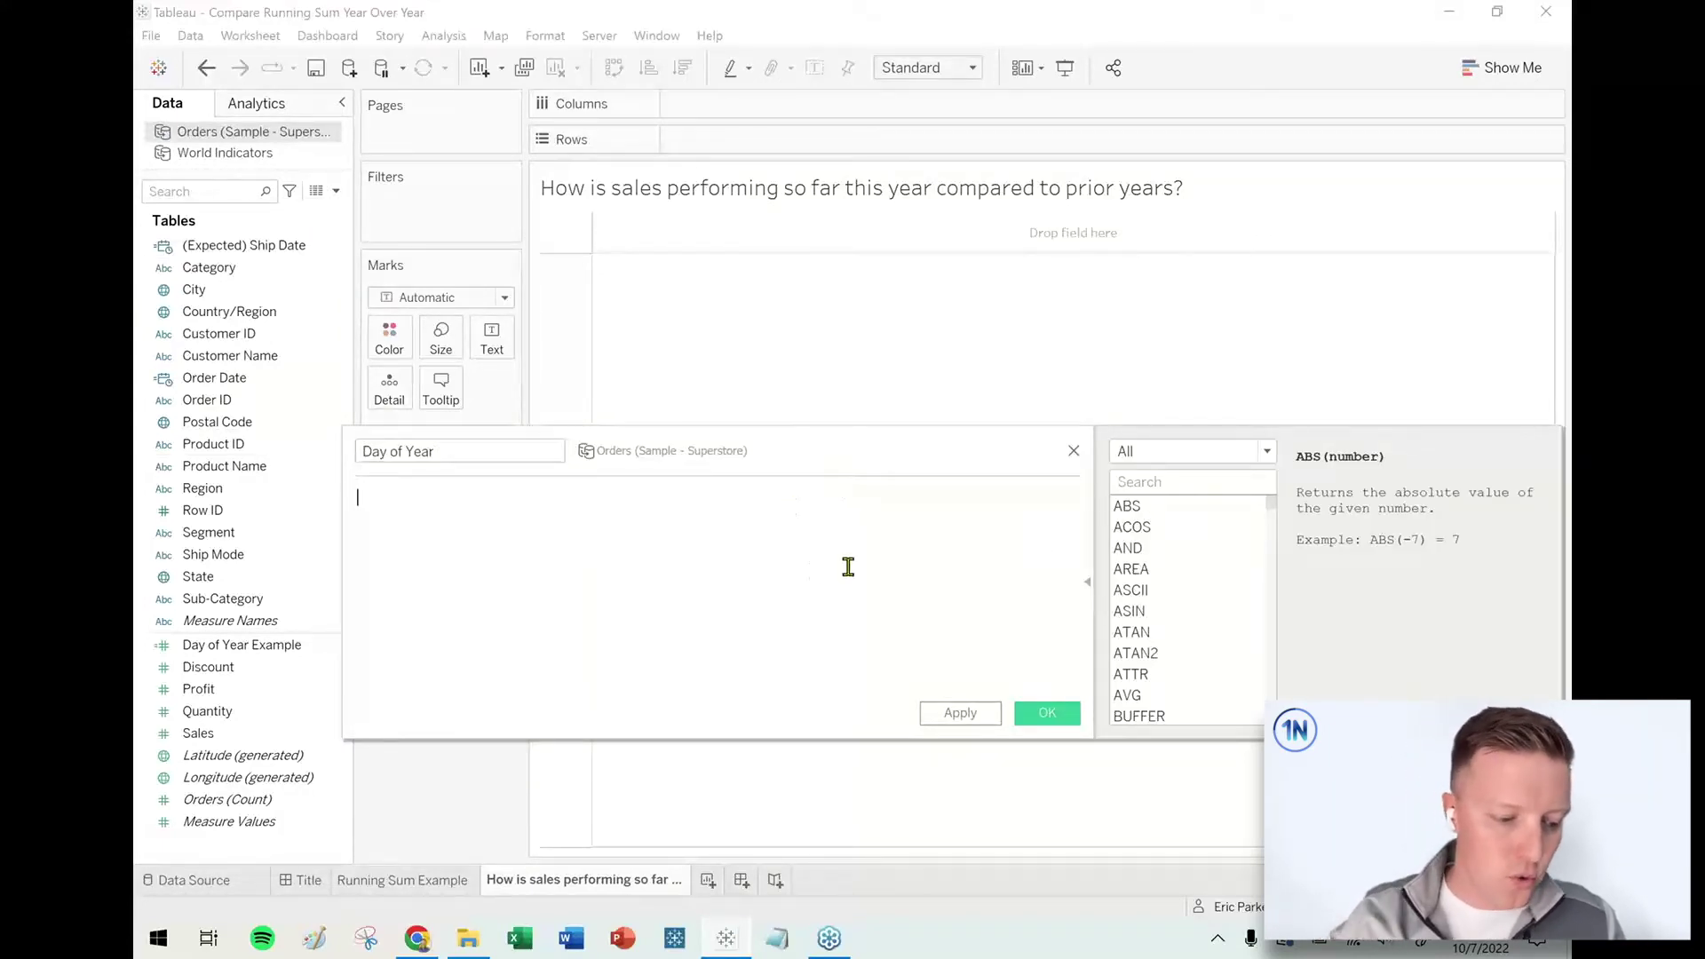
{"action": "type", "text": "DATEPART("}
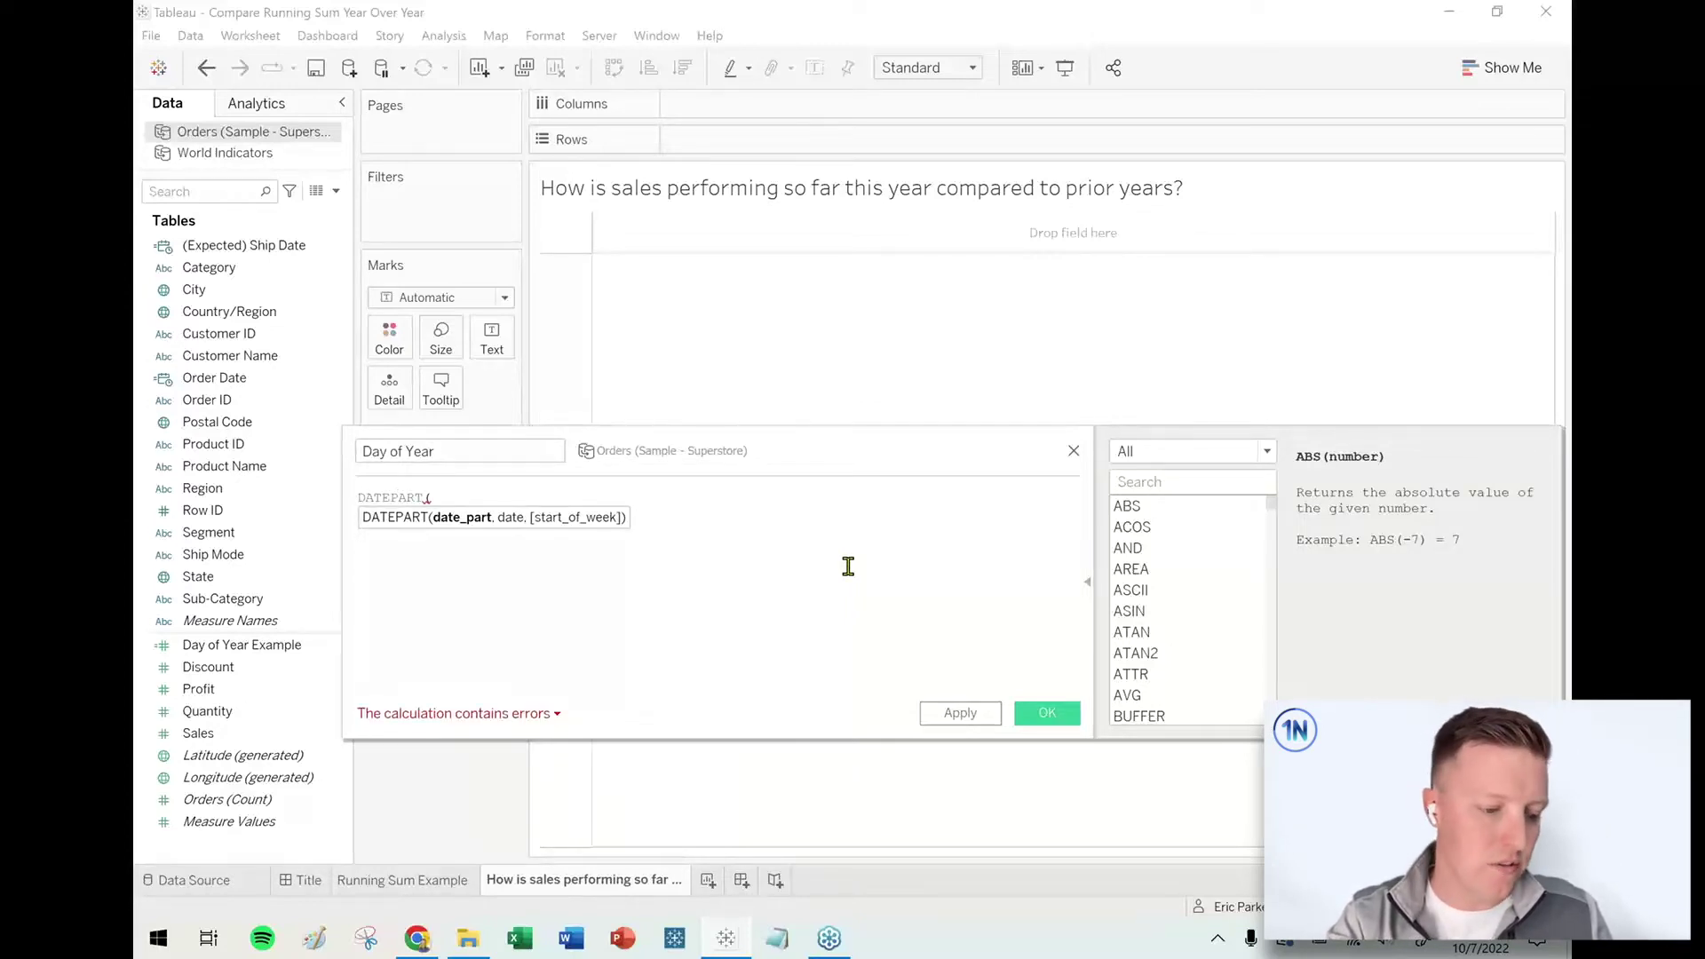
{"action": "type", "text": "'da"}
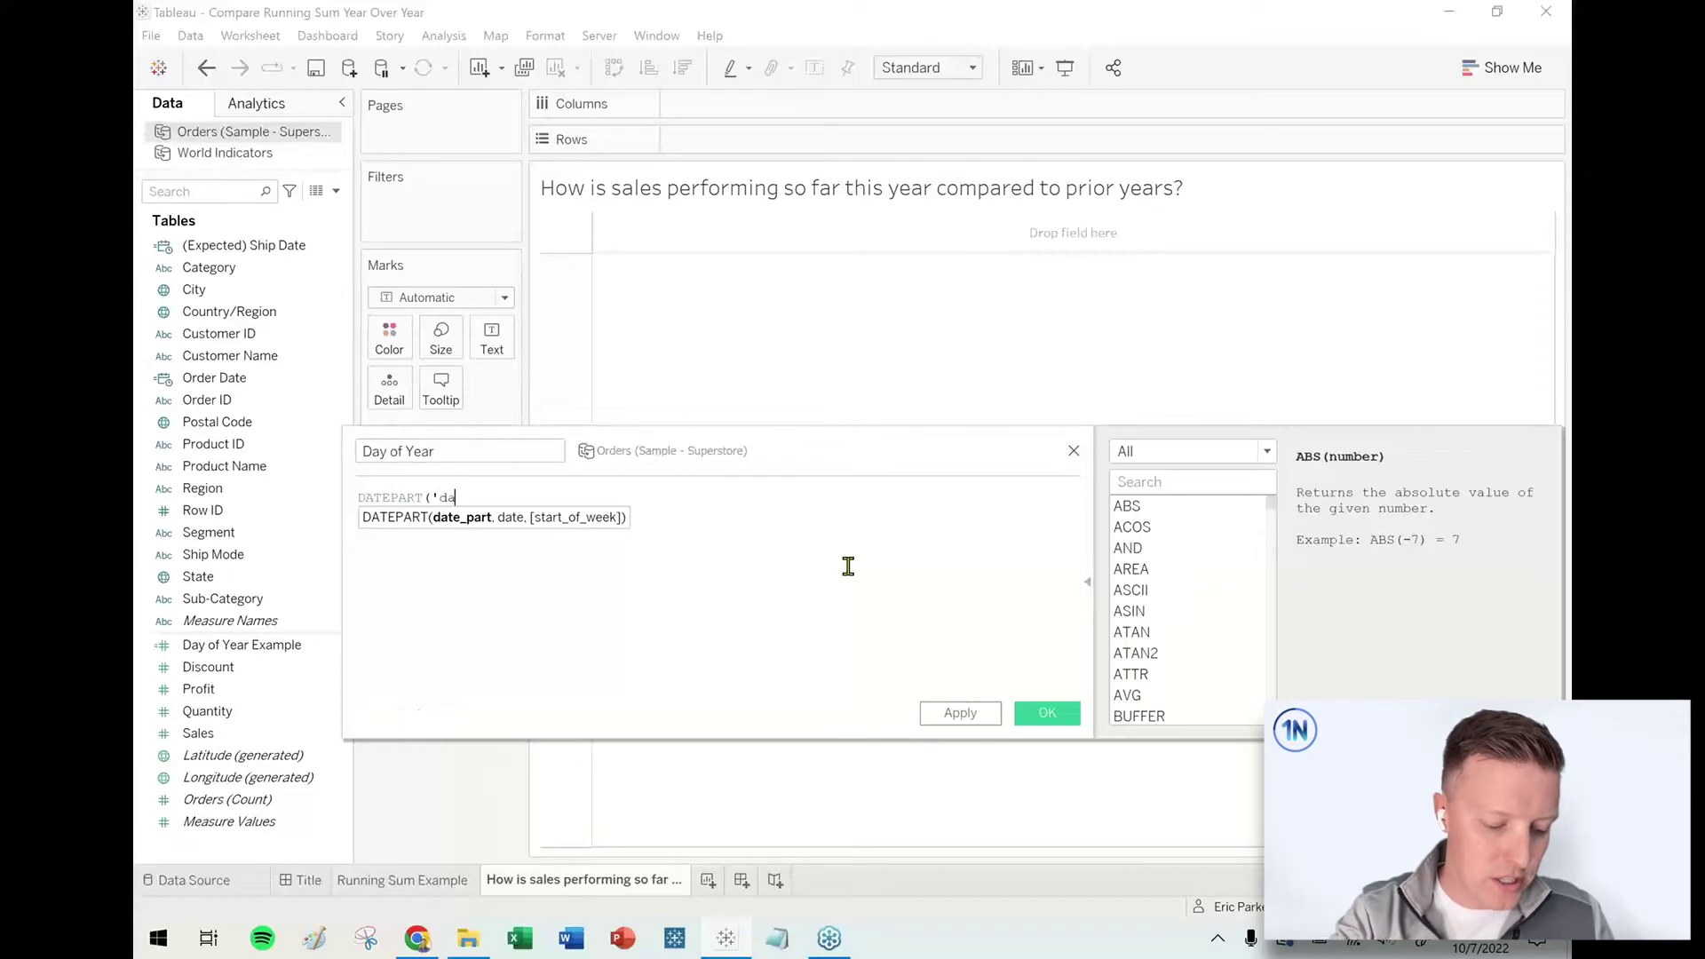
{"action": "type", "text": "yofyear',"}
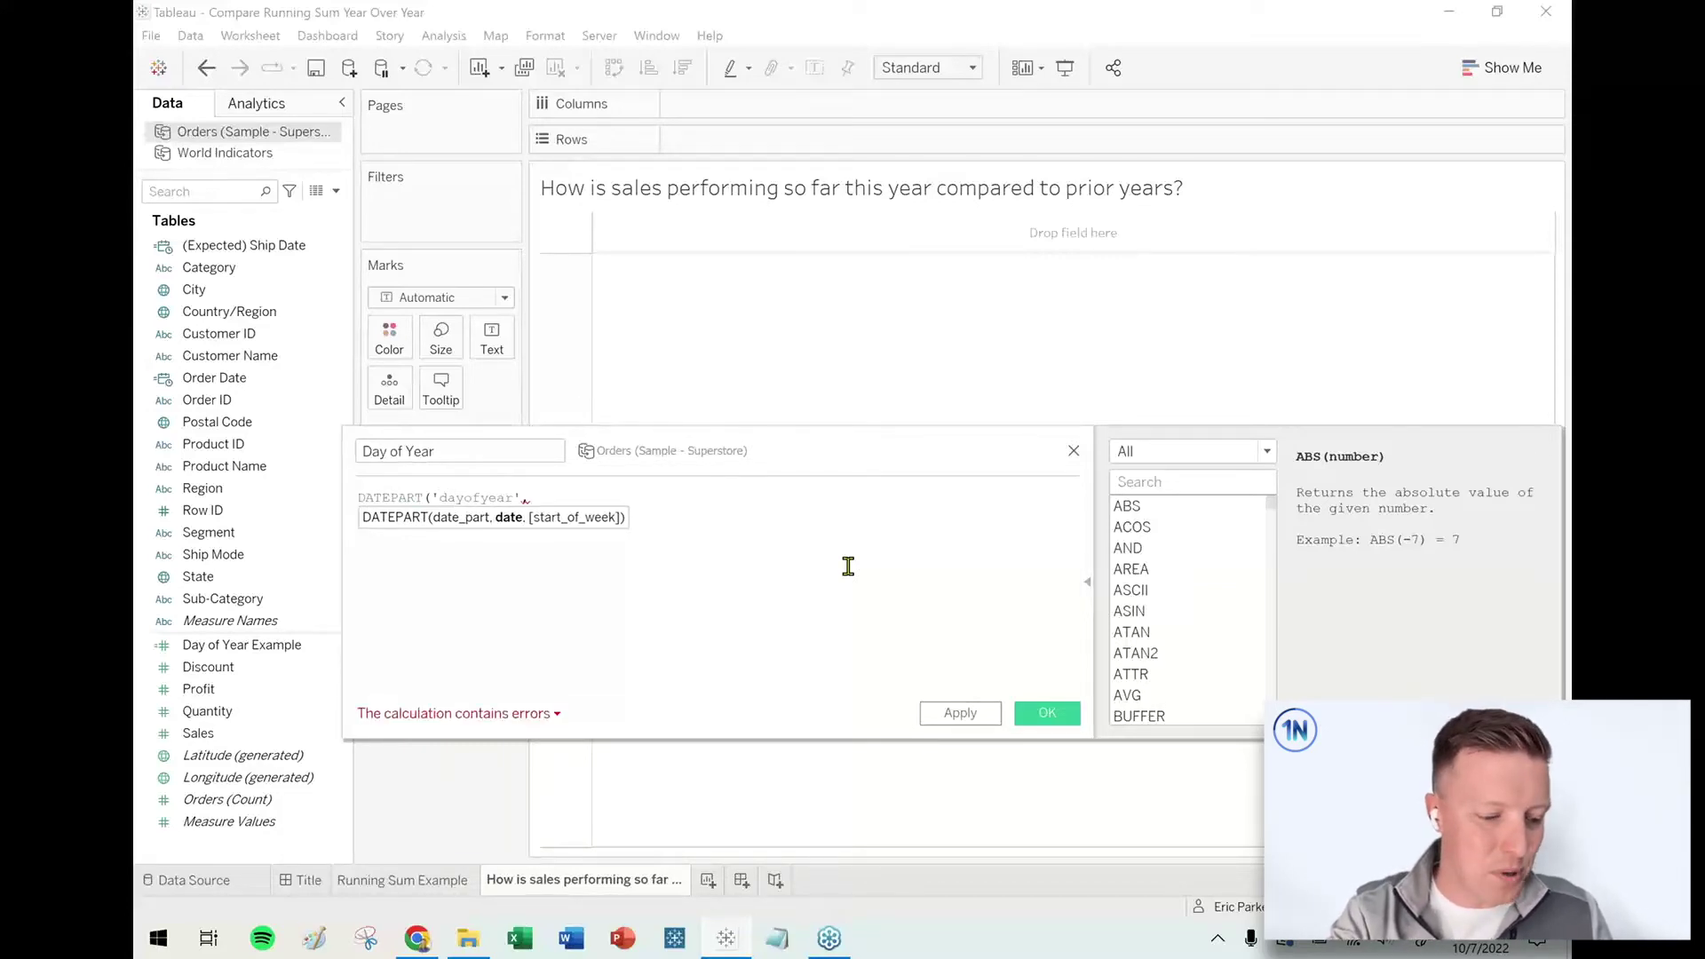
{"action": "type", "text": "date"}
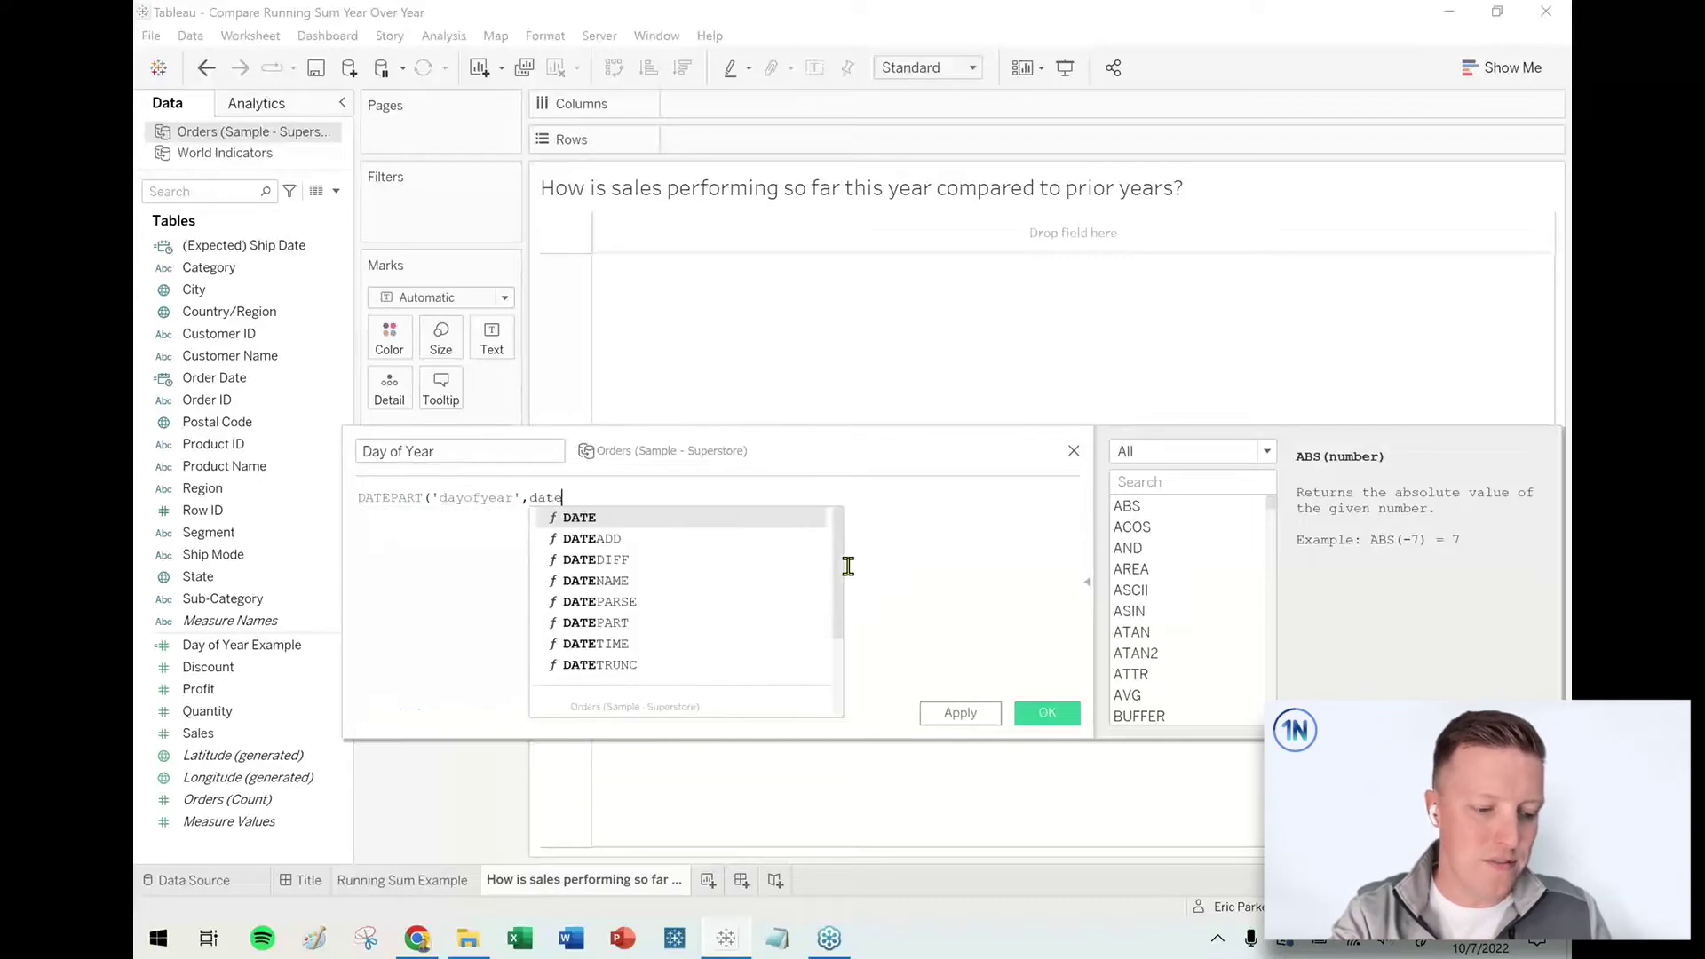
{"action": "key", "text": "BackSpace"}
{"action": "key", "text": "BackSpace"}
{"action": "key", "text": "BackSpace"}
{"action": "key", "text": "BackSpace"}
{"action": "type", "text": "ord"}
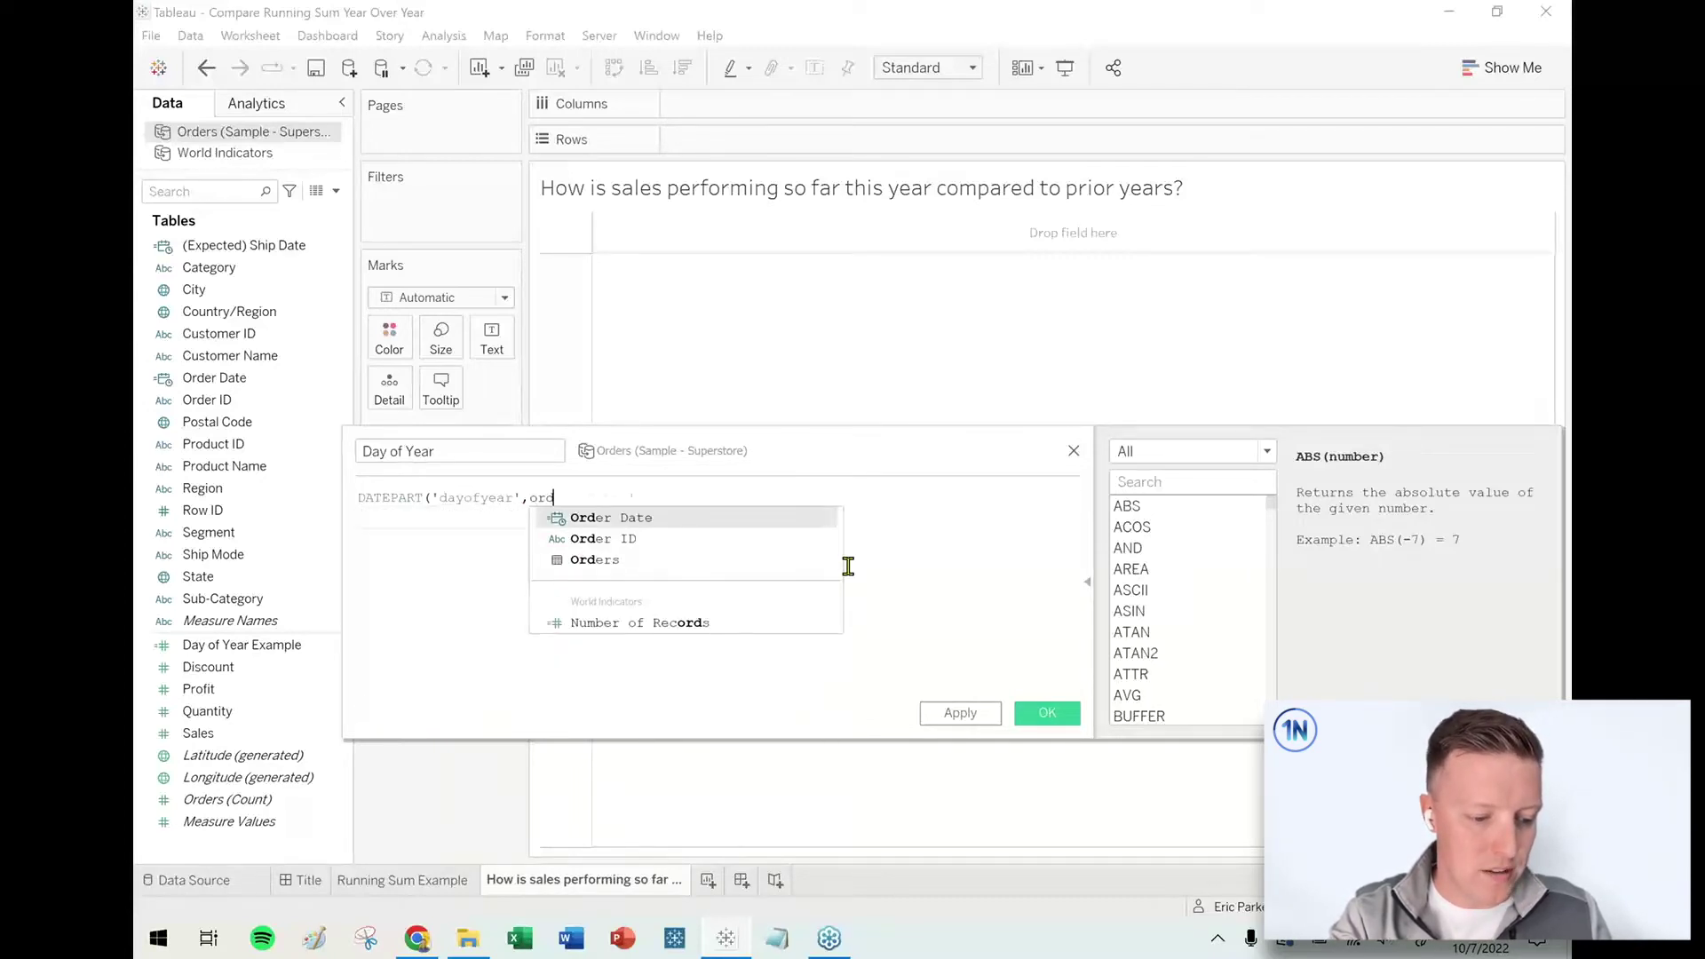
{"action": "key", "text": "Return"}
{"action": "type", "text": ")"}
{"action": "scroll", "coordinate": [848, 566], "scroll_direction": "up", "scroll_amount": 3}
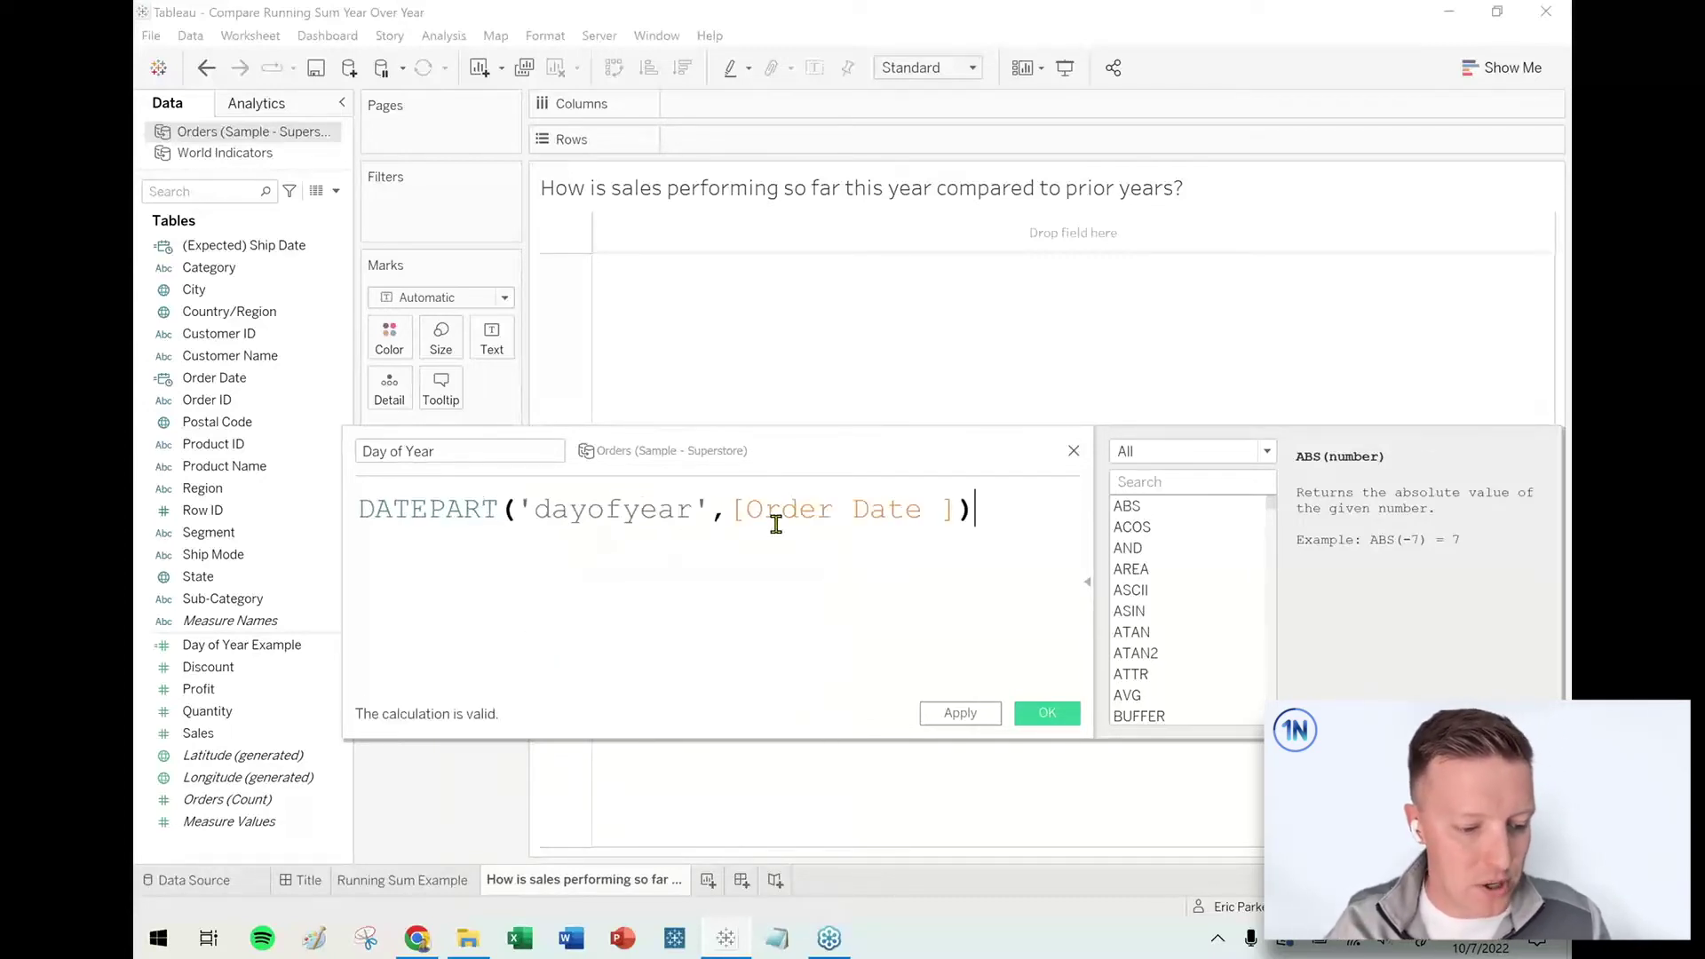
{"action": "left_click_drag", "start_coordinate": [710, 513], "coordinate": [515, 511]}
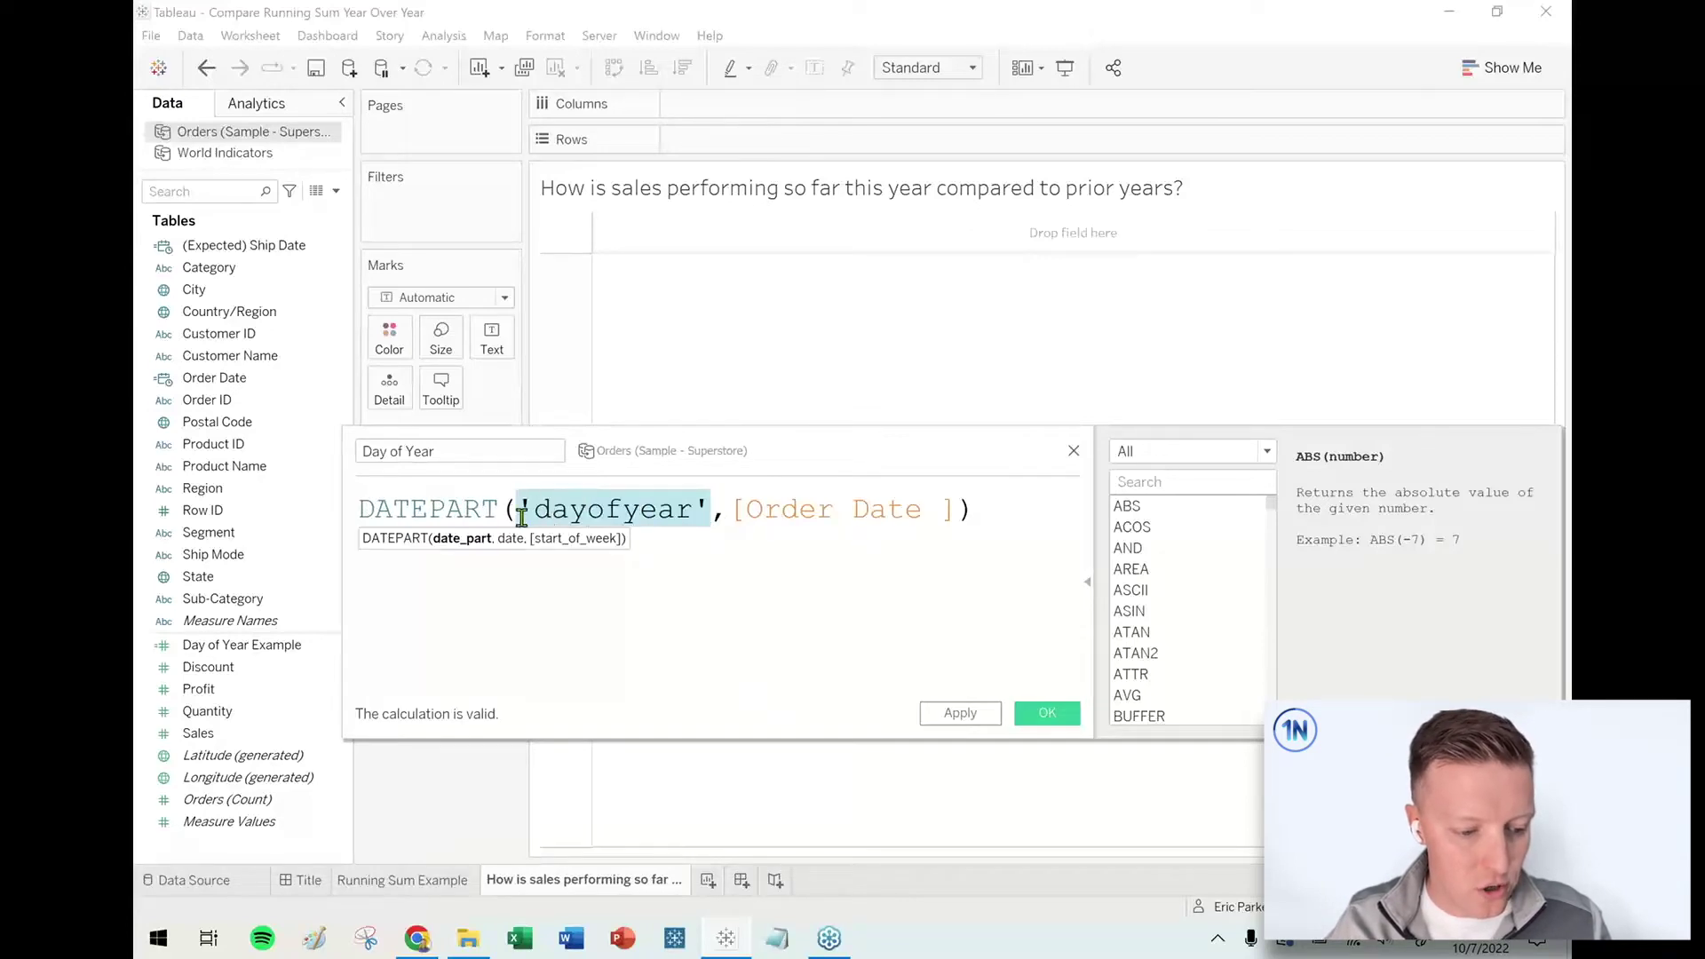
{"action": "left_click", "coordinate": [1042, 544]}
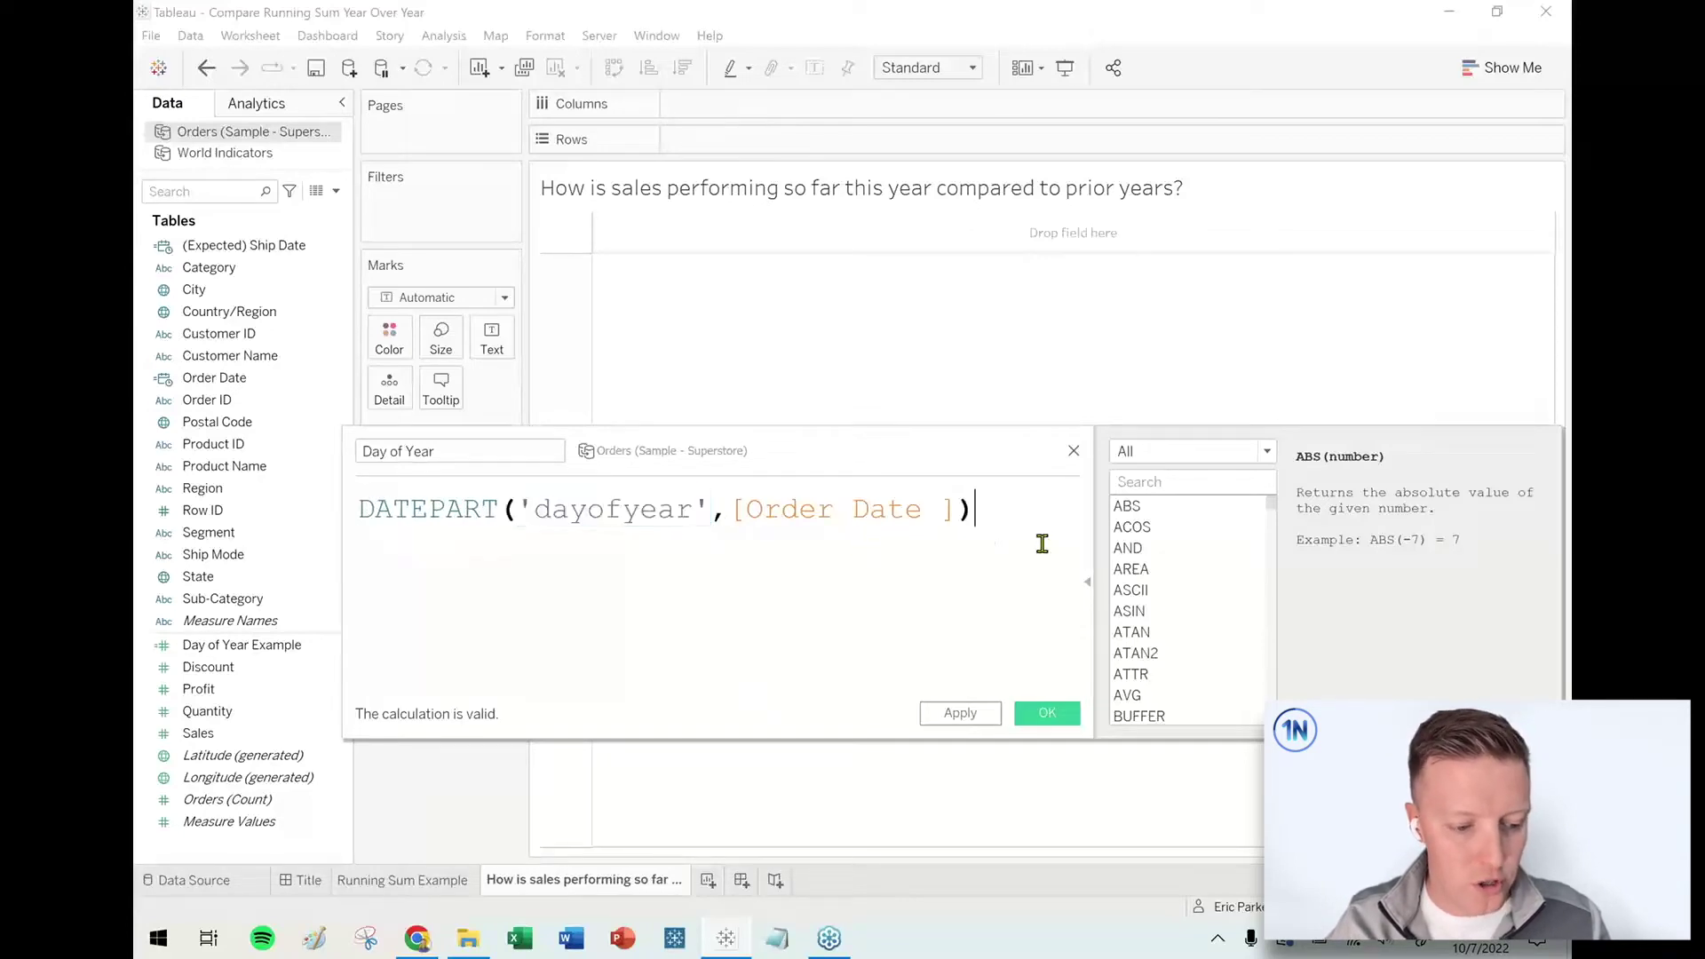
{"action": "left_click", "coordinate": [1051, 717]}
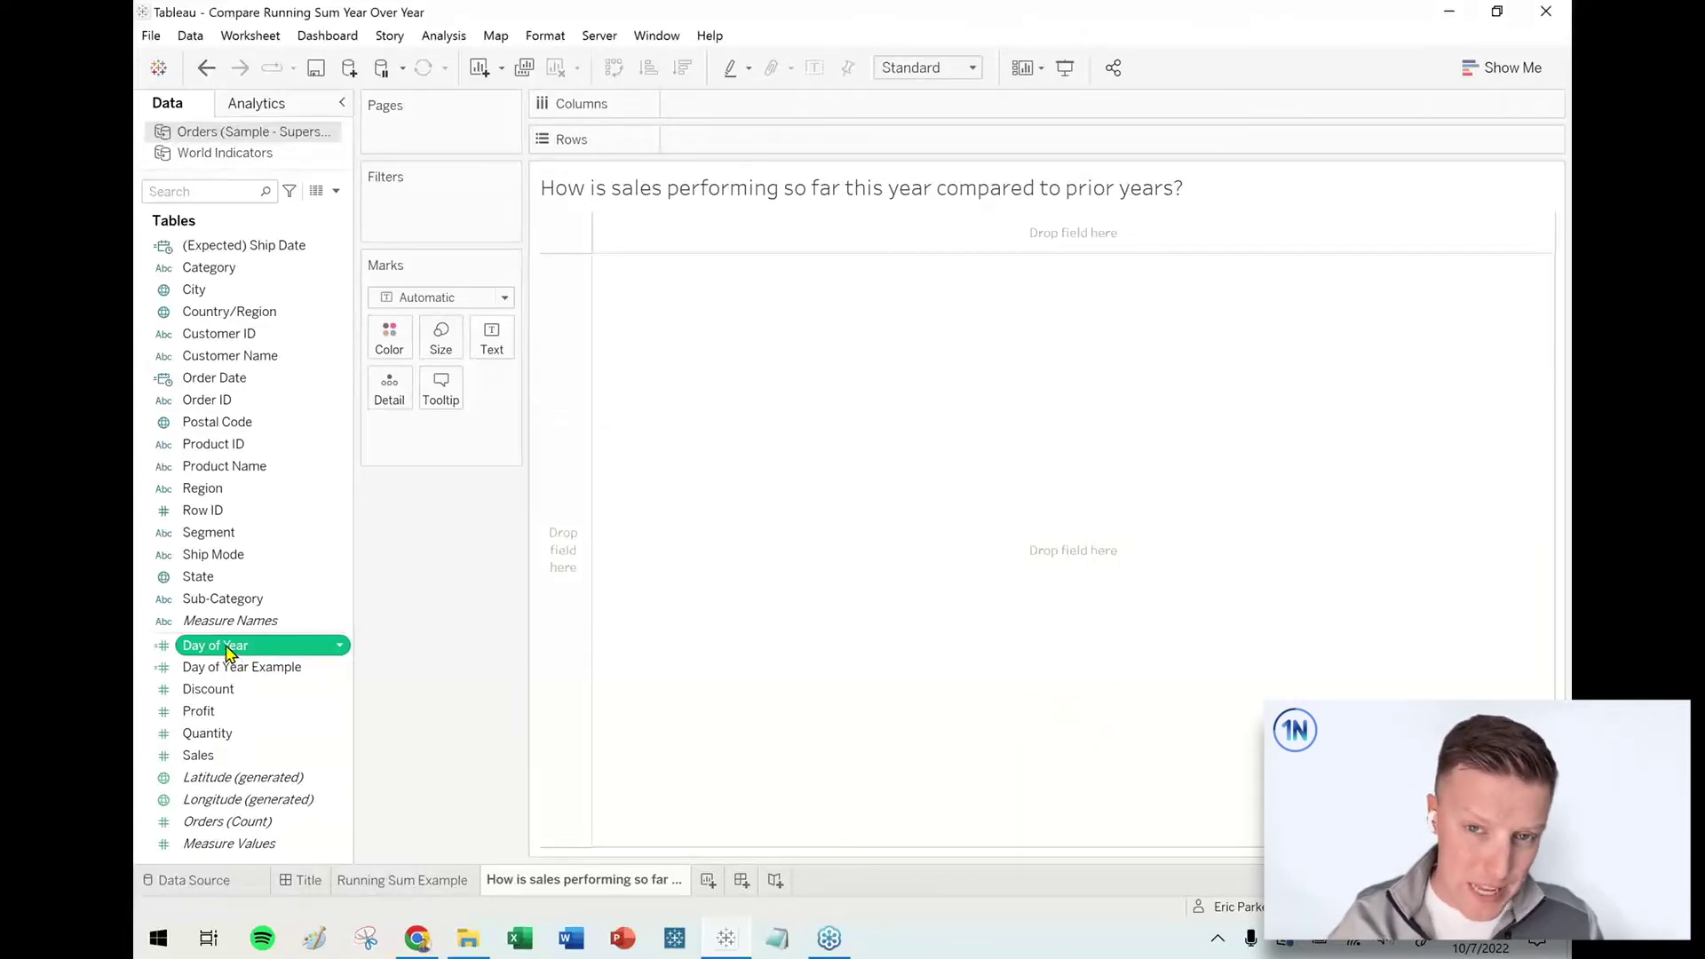
Step: Place Day of Year on Columns and set it as a dimension, giving days 1 to 366
{"action": "mouse_move", "coordinate": [228, 653]}
{"action": "left_mouse_down"}
{"action": "mouse_move", "coordinate": [743, 494]}
{"action": "mouse_move", "coordinate": [895, 105]}
{"action": "left_mouse_up"}
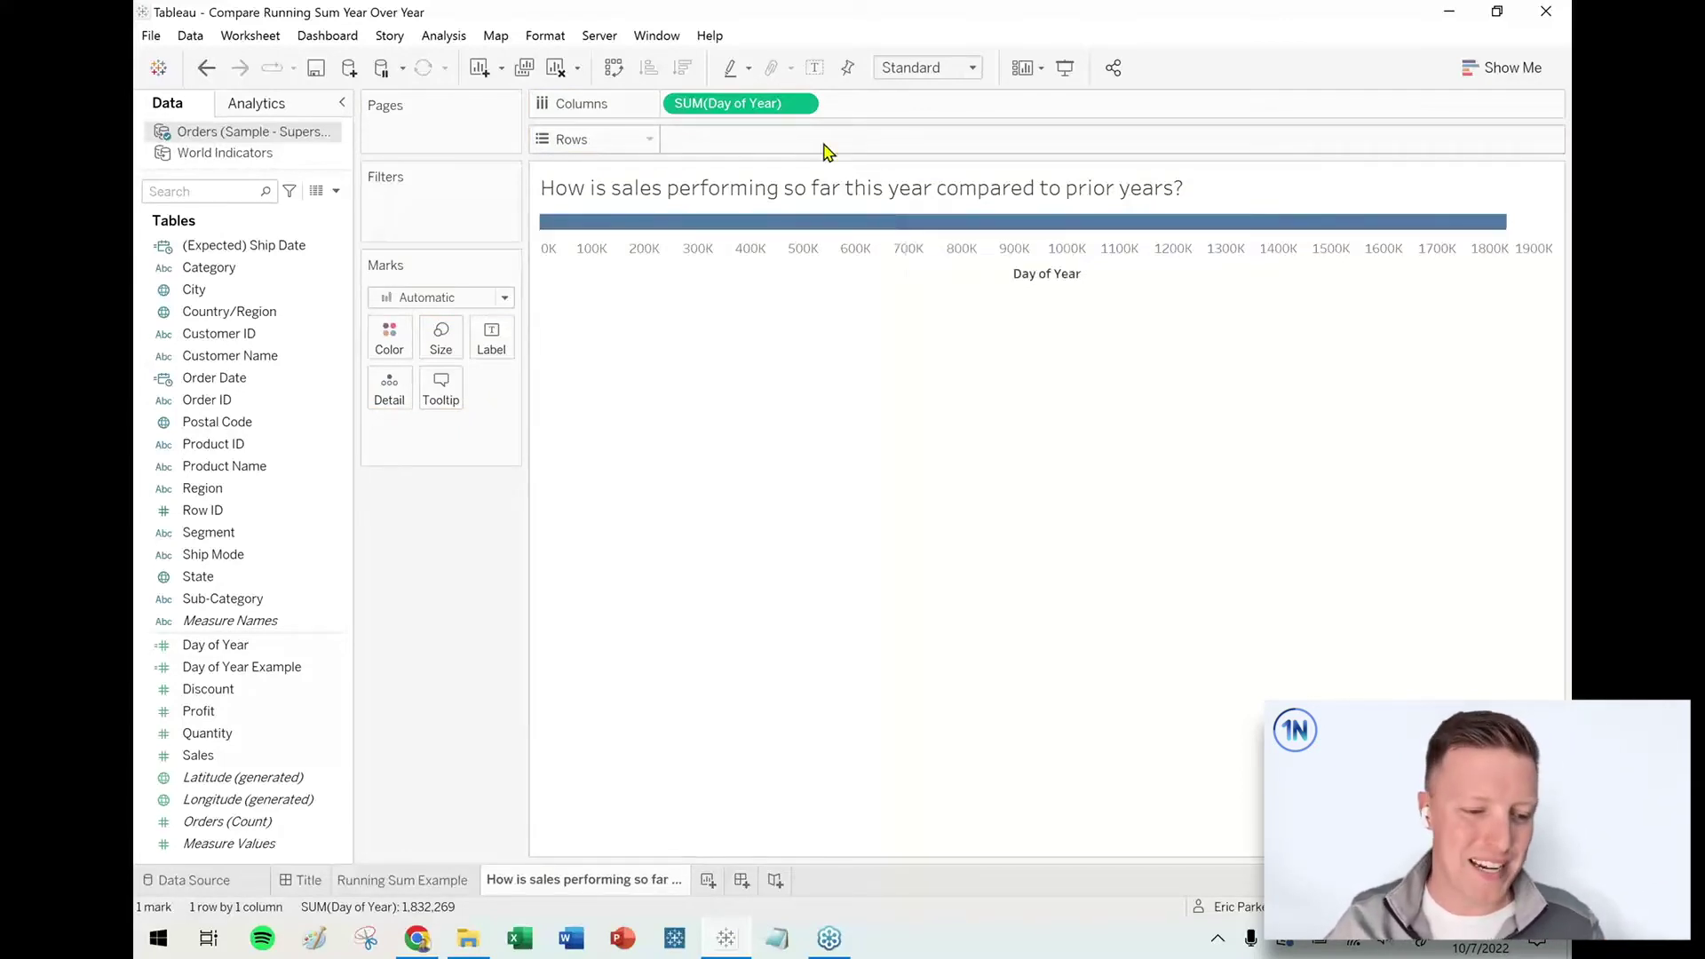
{"action": "left_click", "coordinate": [801, 105]}
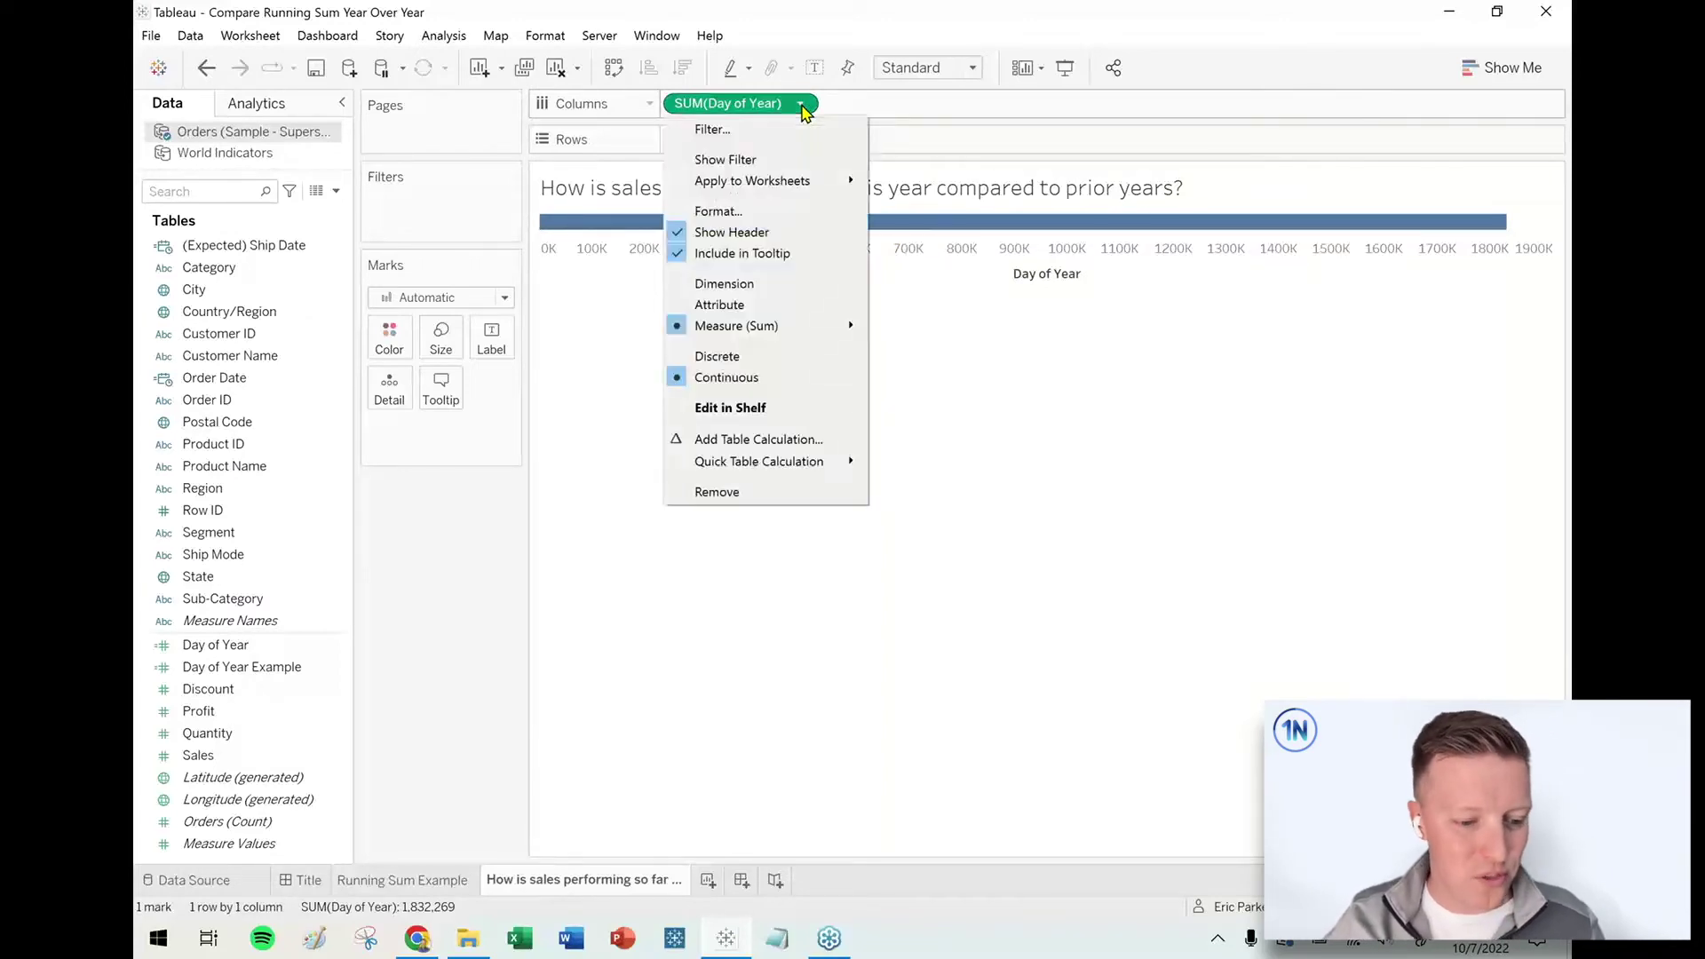
{"action": "left_click", "coordinate": [781, 286]}
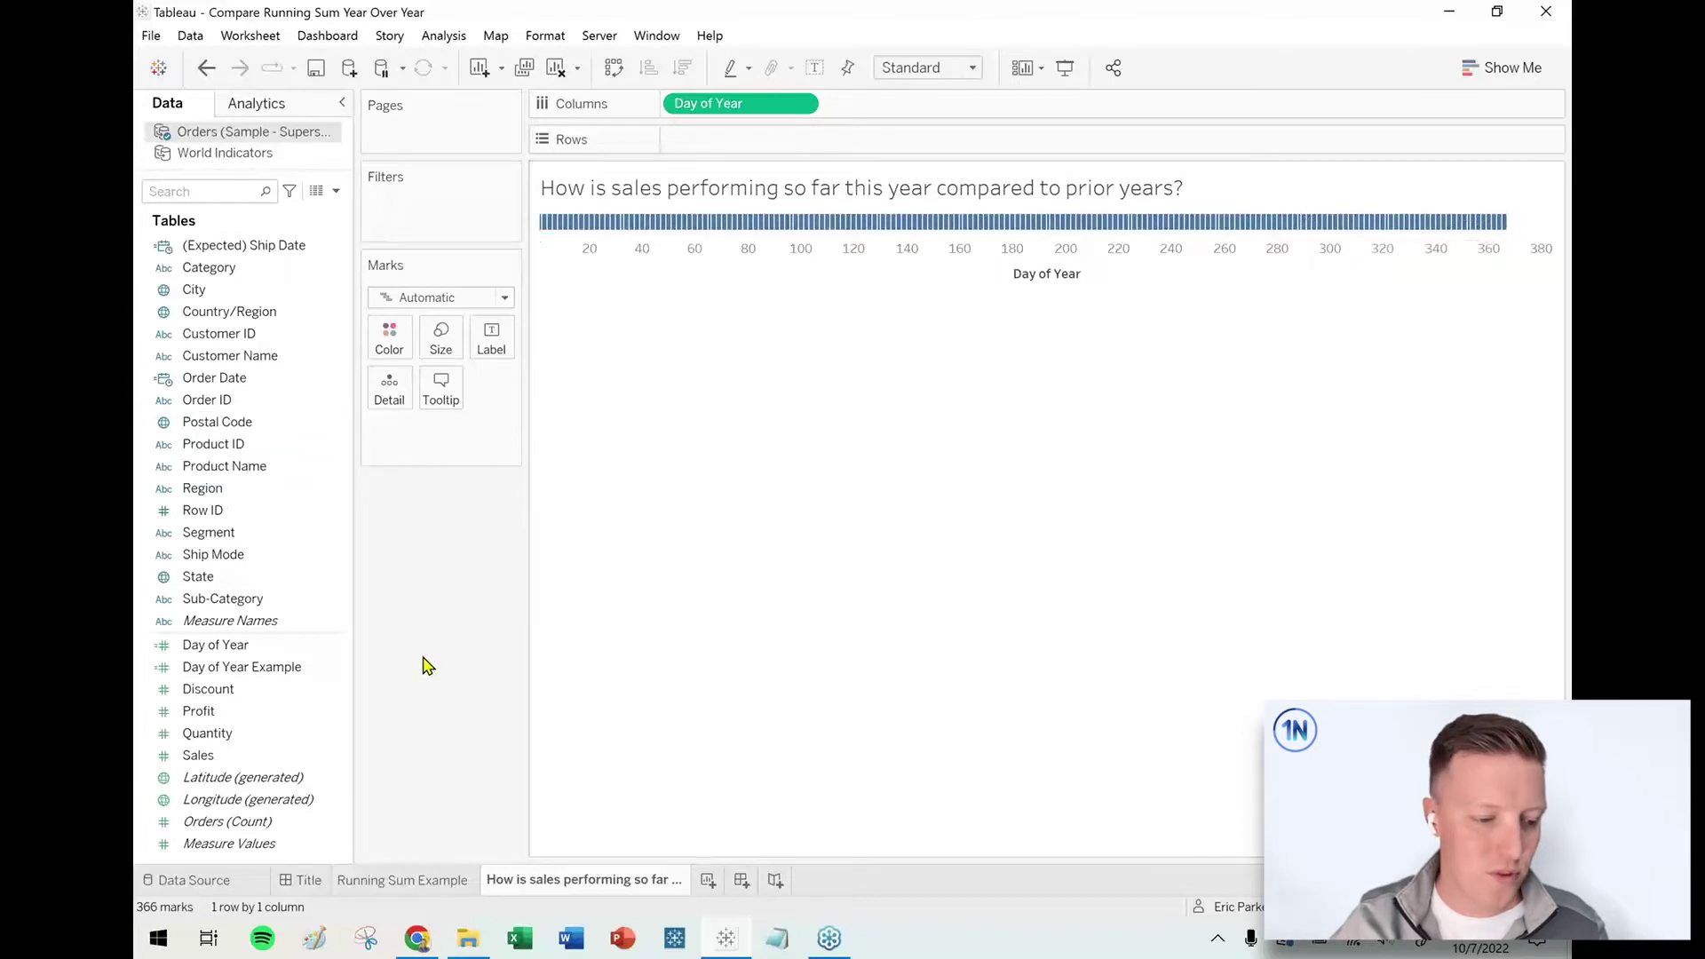
{"action": "left_click", "coordinate": [199, 756]}
Step: Put Sales on Rows to plot SUM(Sales) as a line over Day of Year
{"action": "mouse_move", "coordinate": [203, 764]}
{"action": "left_mouse_down"}
{"action": "mouse_move", "coordinate": [1018, 380]}
{"action": "mouse_move", "coordinate": [823, 156]}
{"action": "left_mouse_up"}
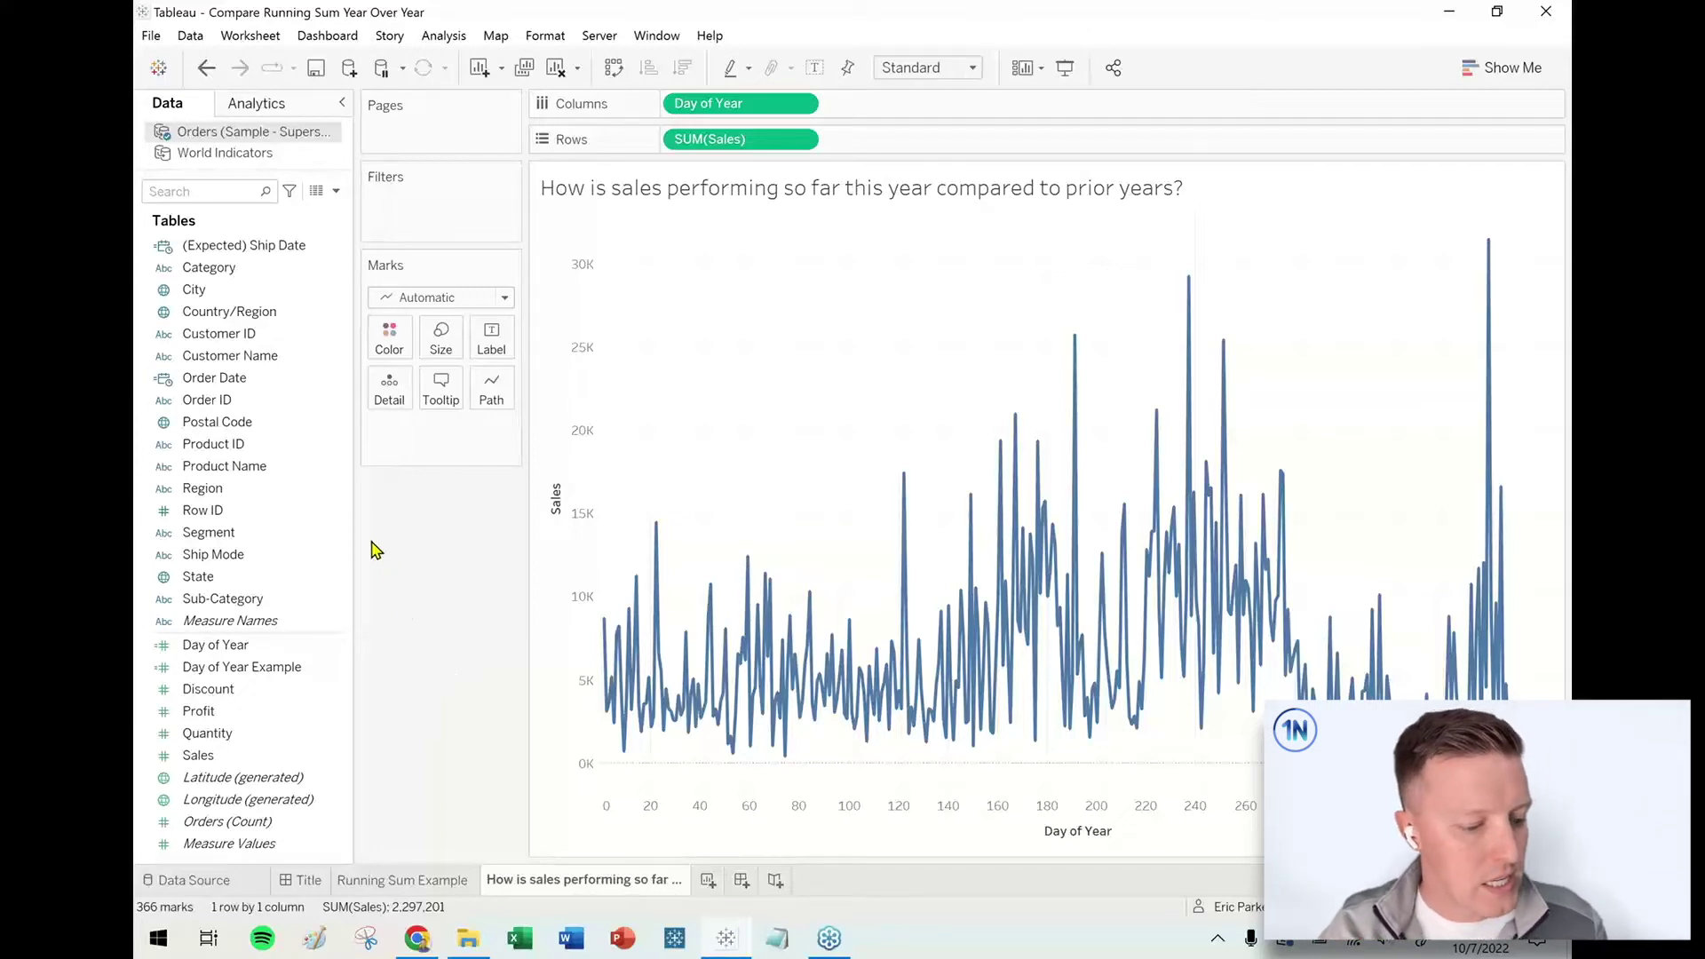
{"action": "left_click", "coordinate": [202, 382]}
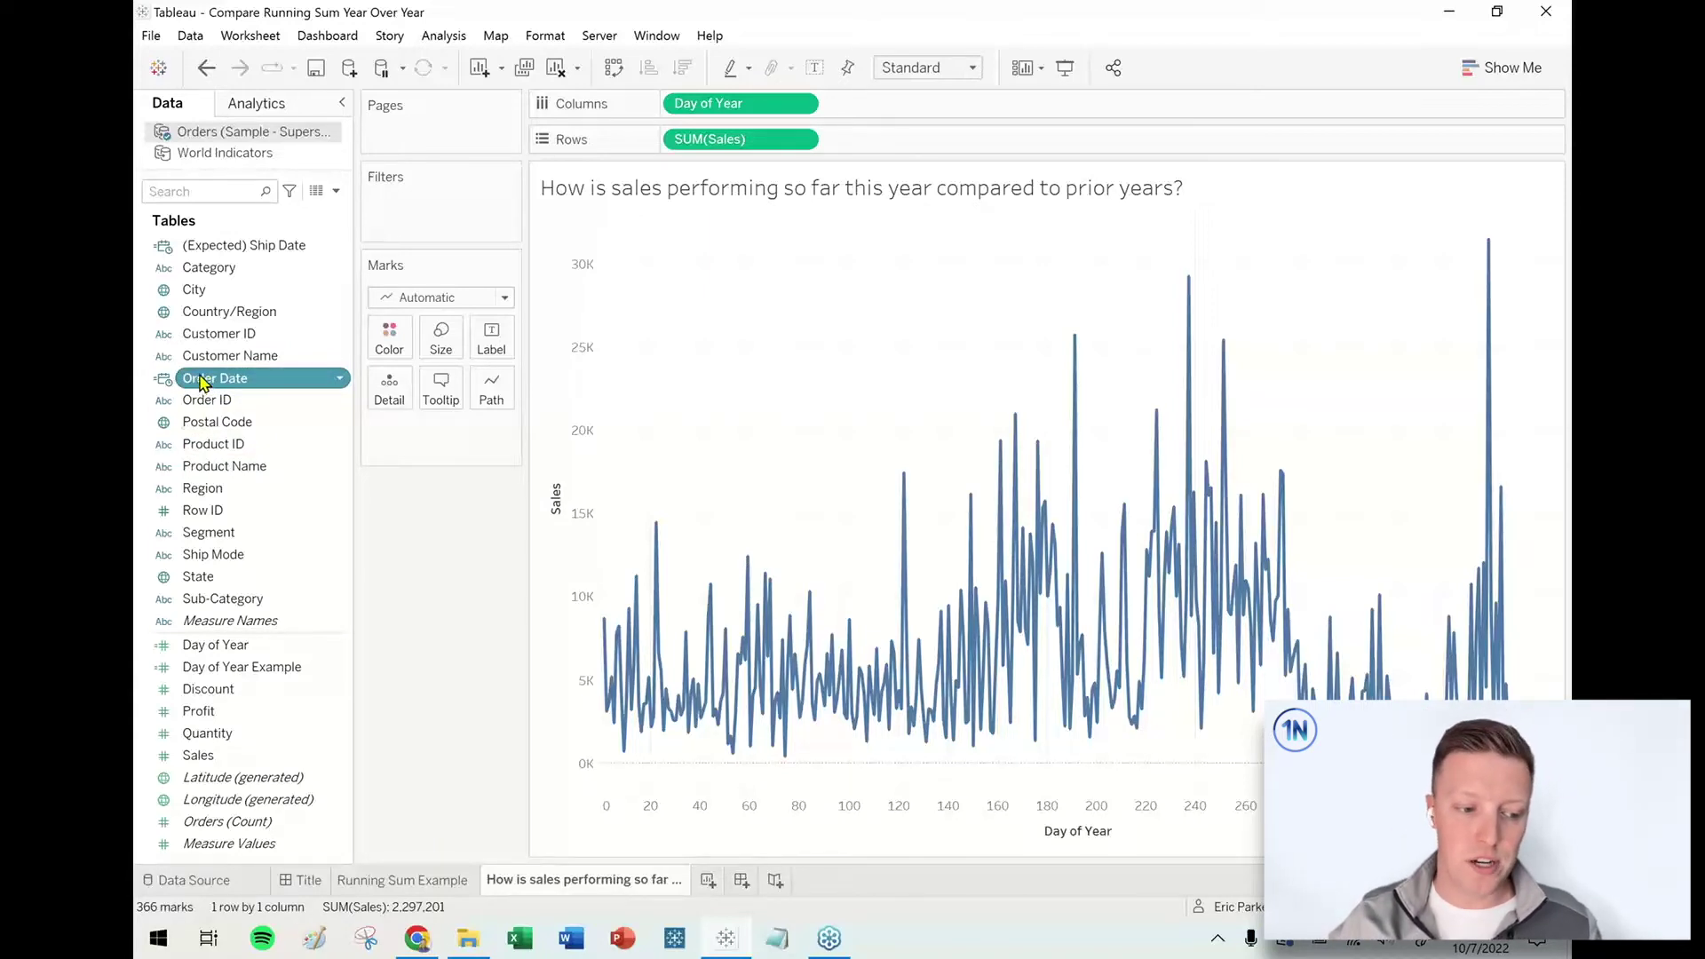
Step: Colour the lines by YEAR(Order Date) for 2018–2022, briefly highlighting the 2018 line
{"action": "left_click_drag", "start_coordinate": [202, 385], "coordinate": [389, 346]}
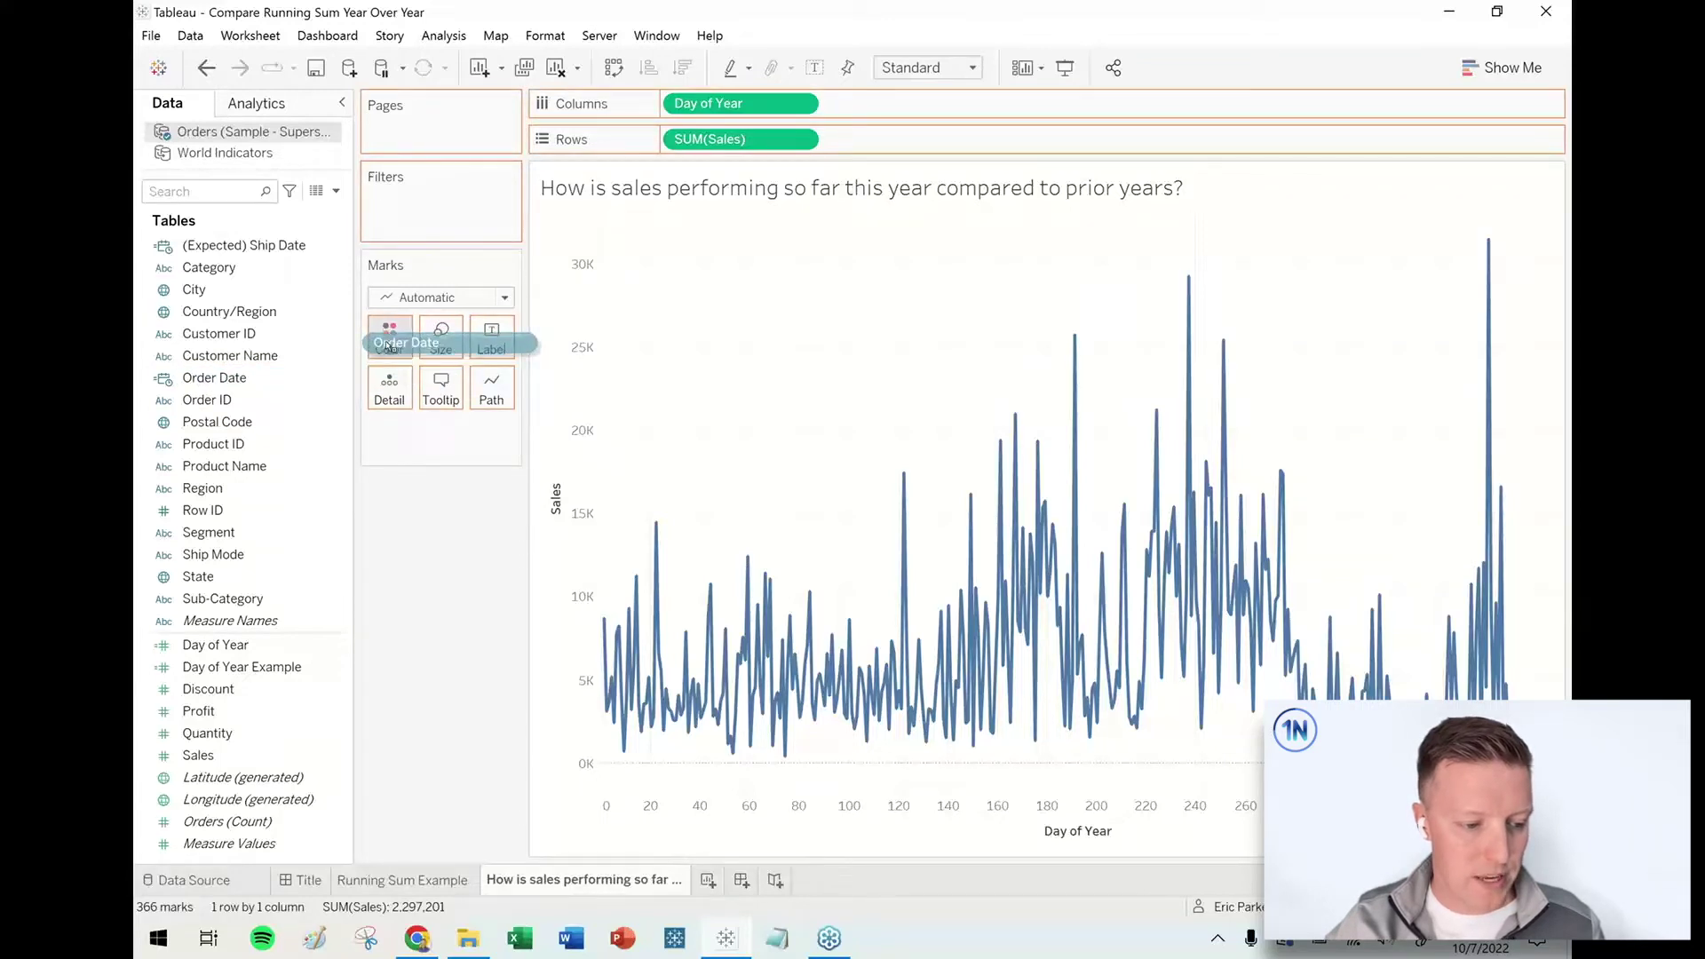
{"action": "left_click_drag", "start_coordinate": [388, 348], "coordinate": [388, 349]}
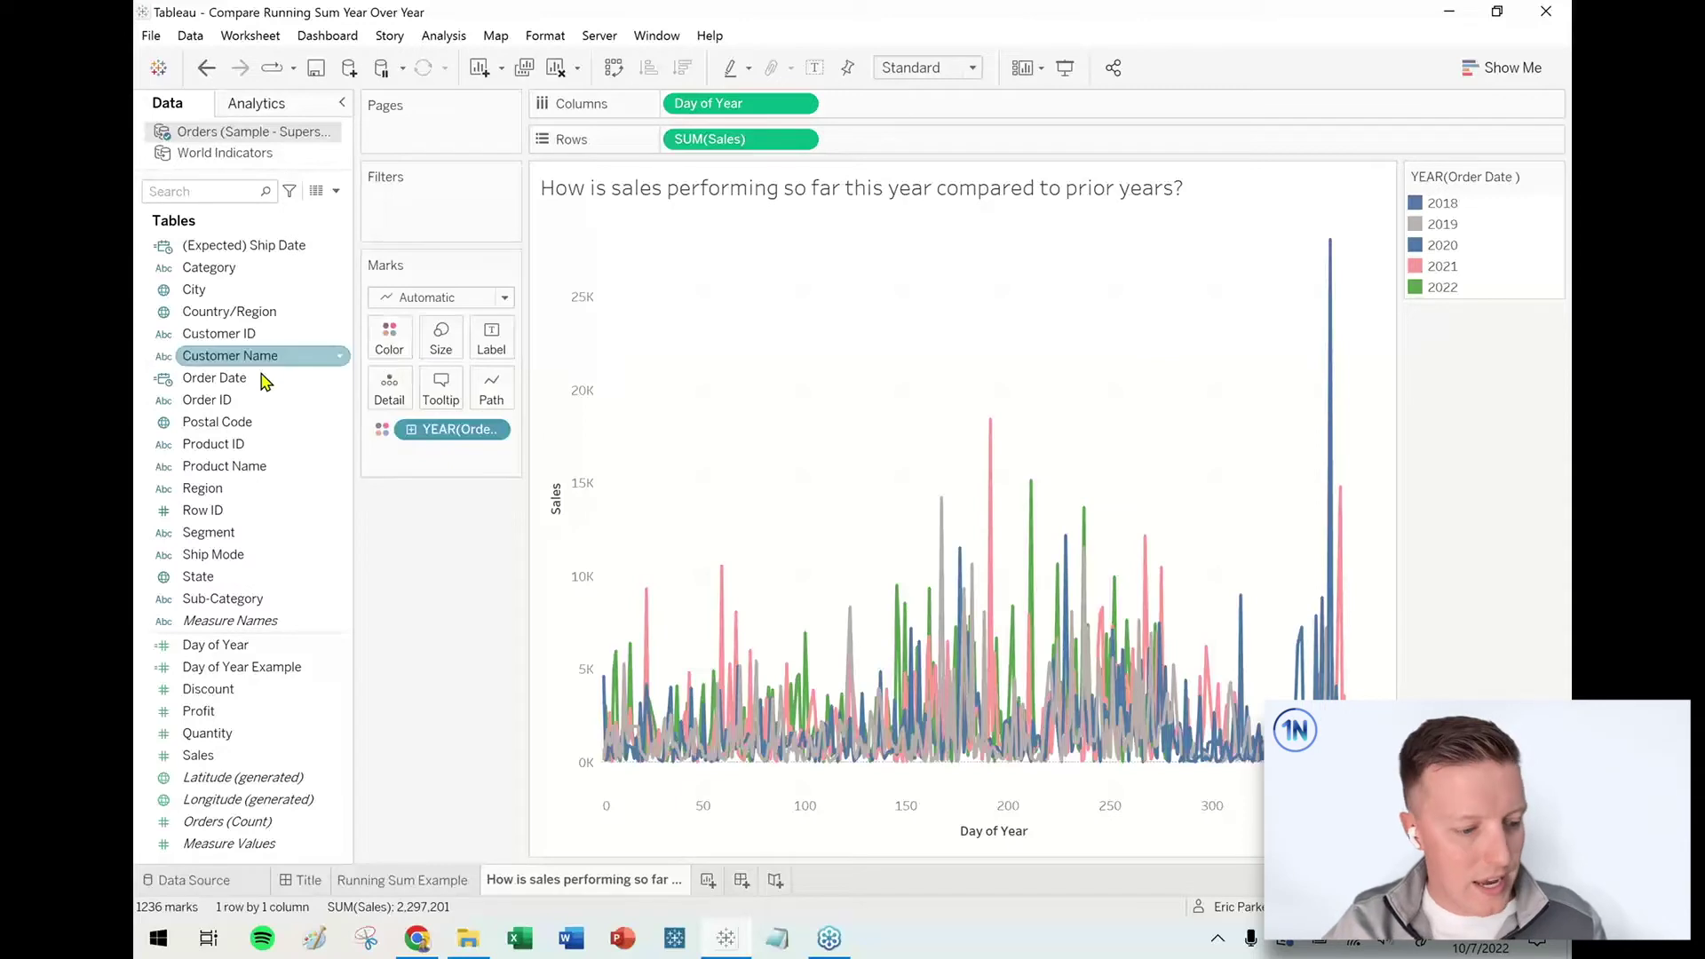
{"action": "left_click", "coordinate": [1451, 205]}
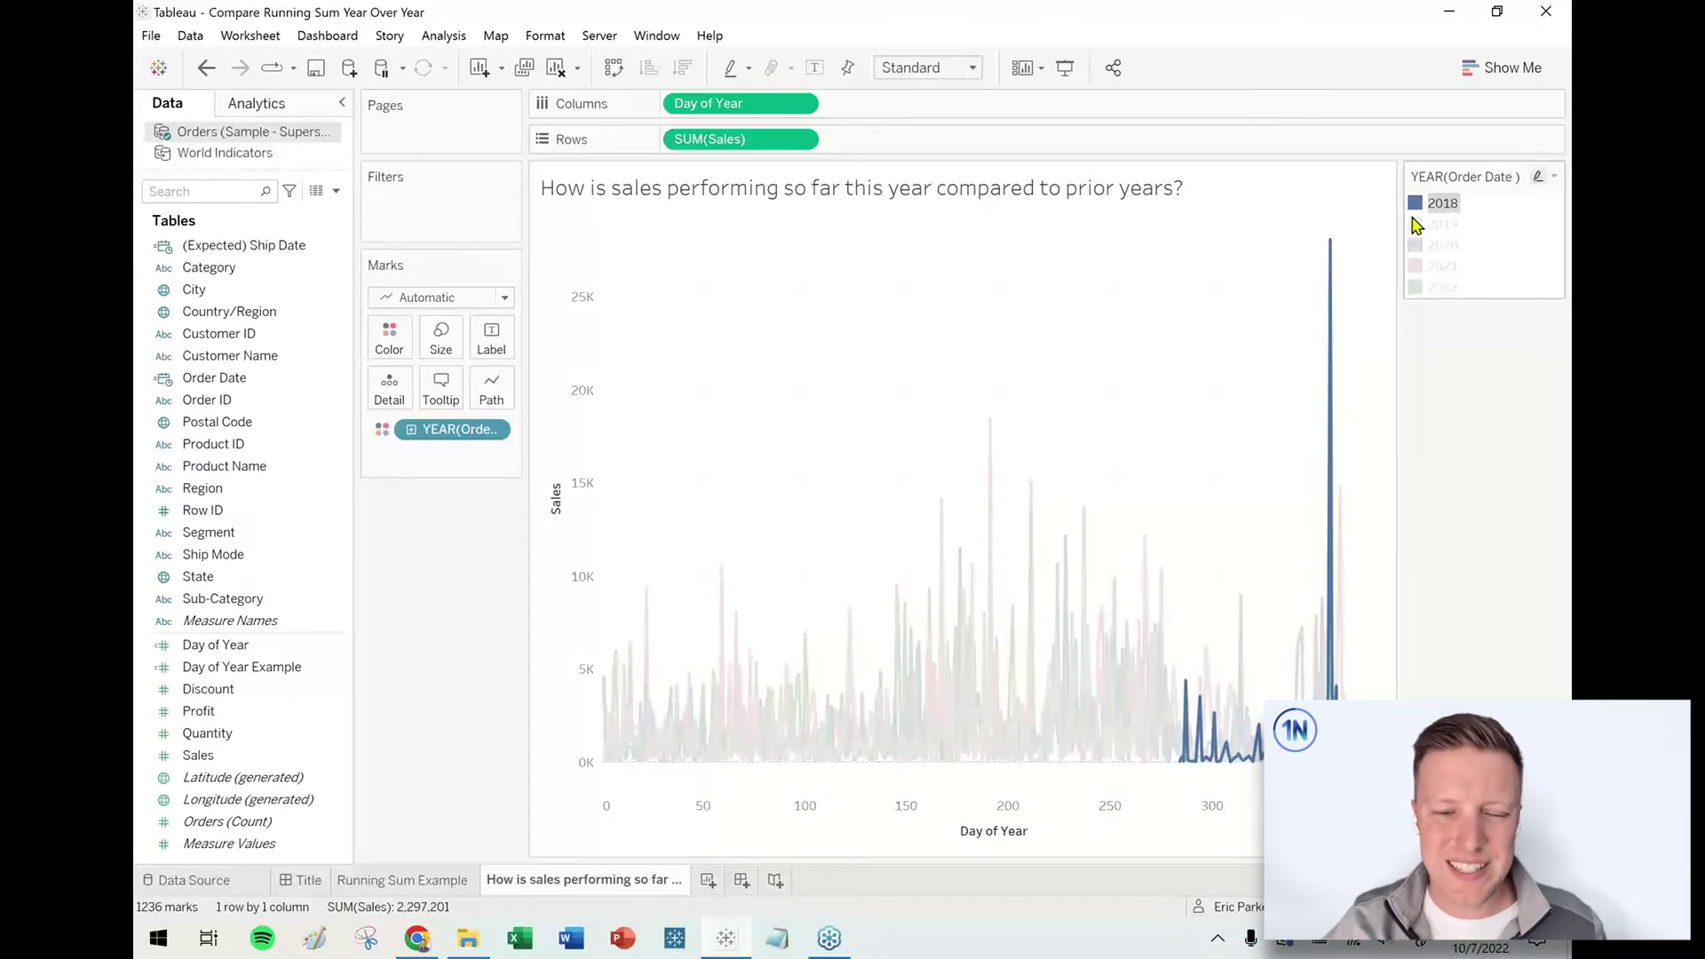
{"action": "left_click", "coordinate": [1439, 207]}
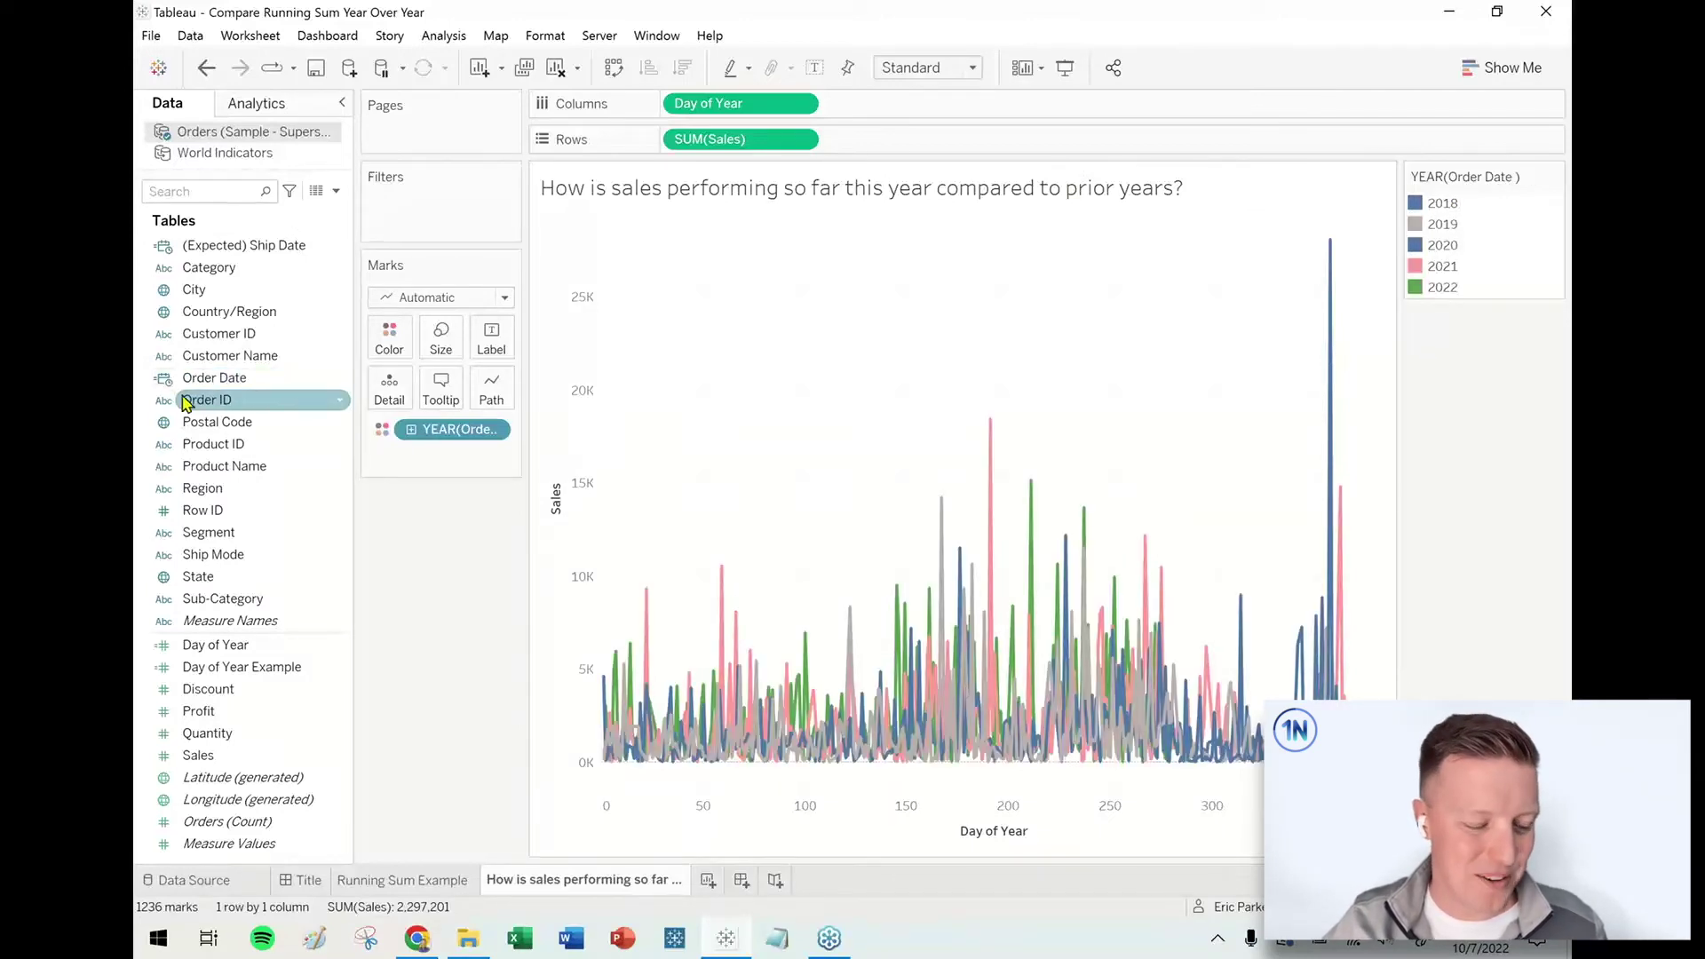
Step: Add a YEAR(Order Date) filter excluding 2018, leaving lines for 2019 through 2022
{"action": "mouse_move", "coordinate": [202, 382]}
{"action": "left_mouse_down"}
{"action": "mouse_move", "coordinate": [375, 224]}
{"action": "mouse_move", "coordinate": [411, 222]}
{"action": "left_mouse_up"}
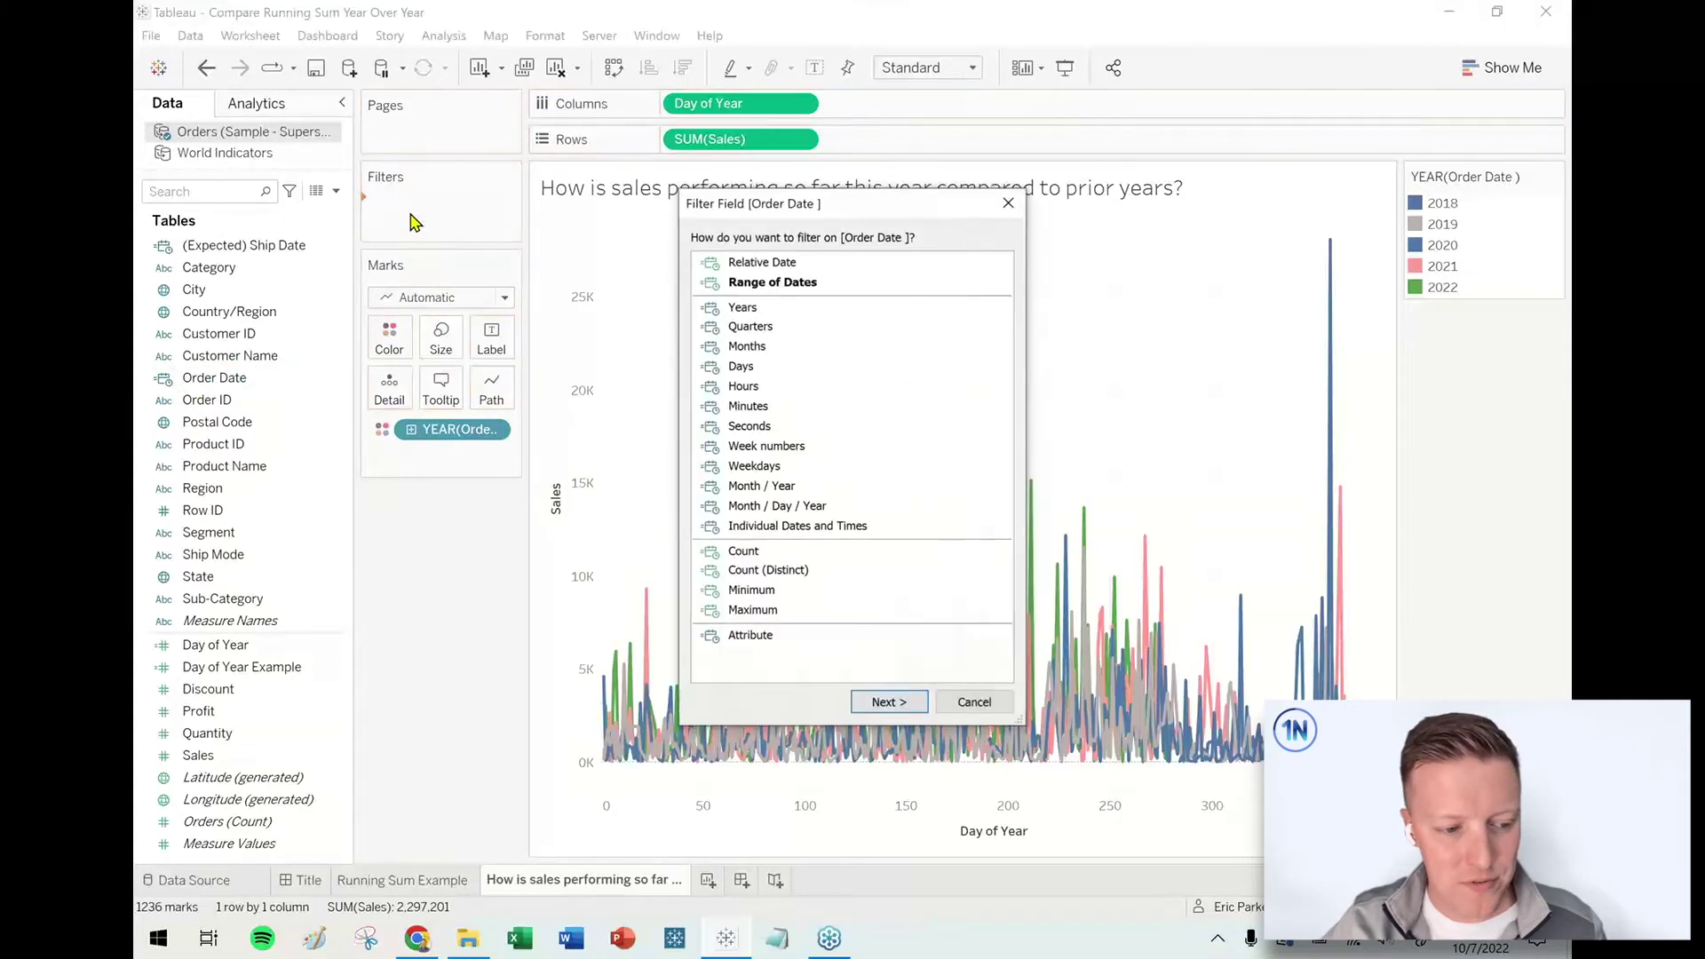
{"action": "left_click", "coordinate": [743, 307]}
{"action": "left_click", "coordinate": [888, 703]}
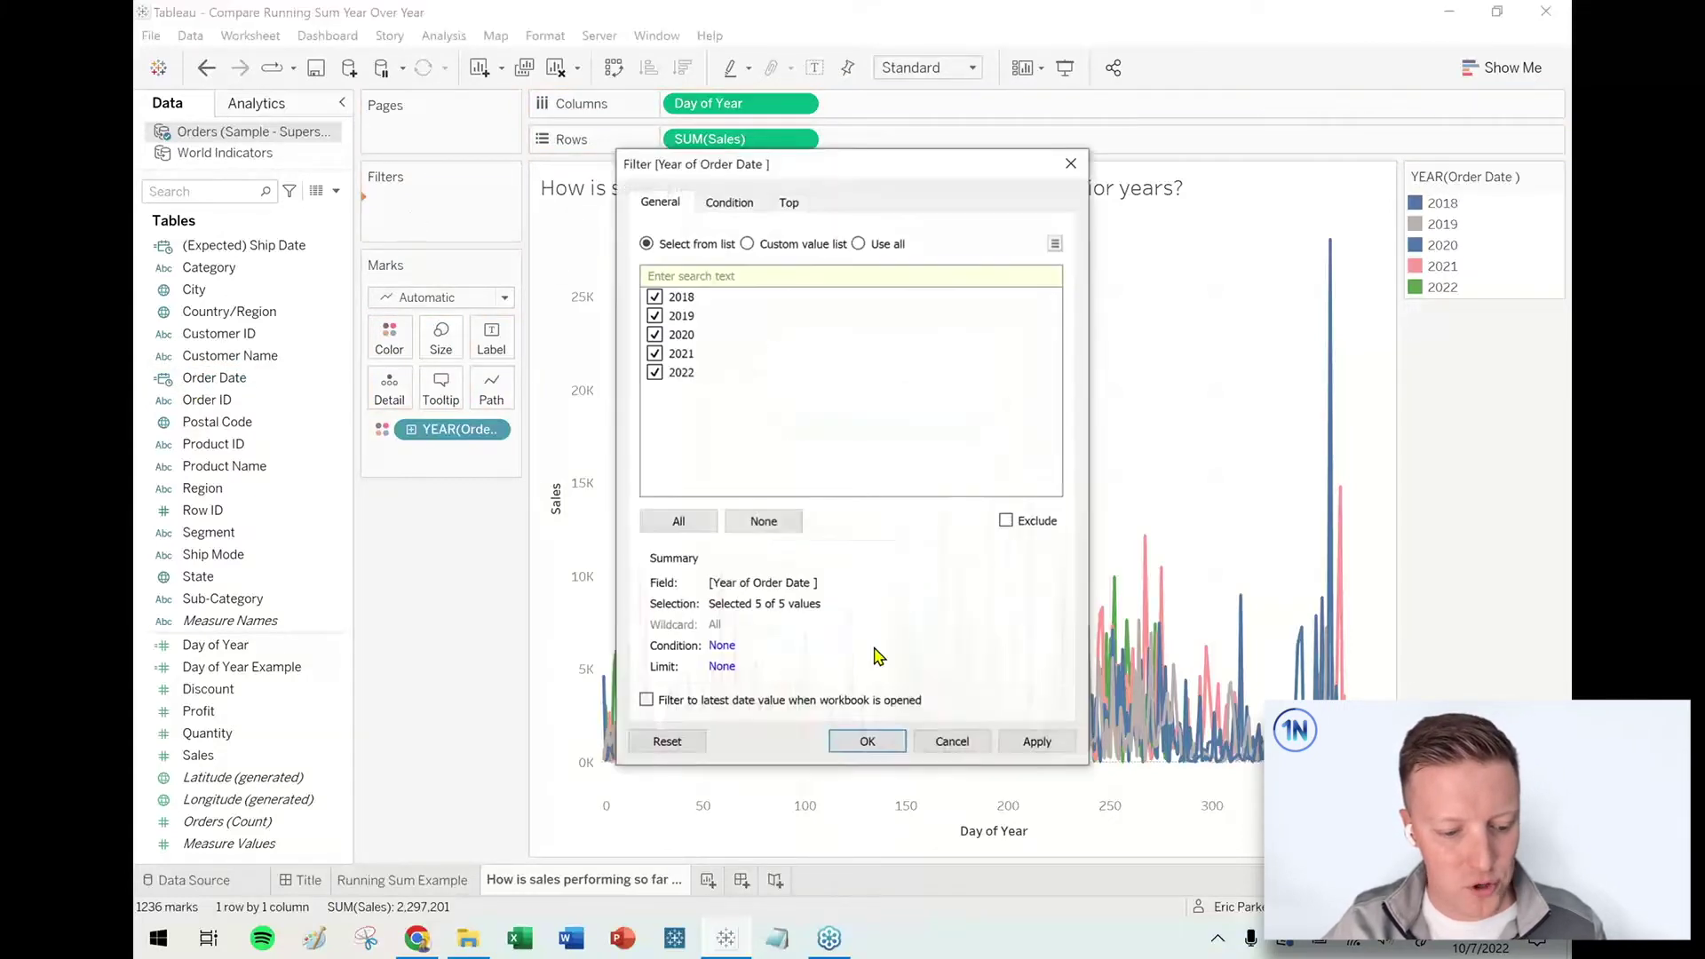
{"action": "left_click", "coordinate": [764, 521]}
{"action": "left_click", "coordinate": [654, 297]}
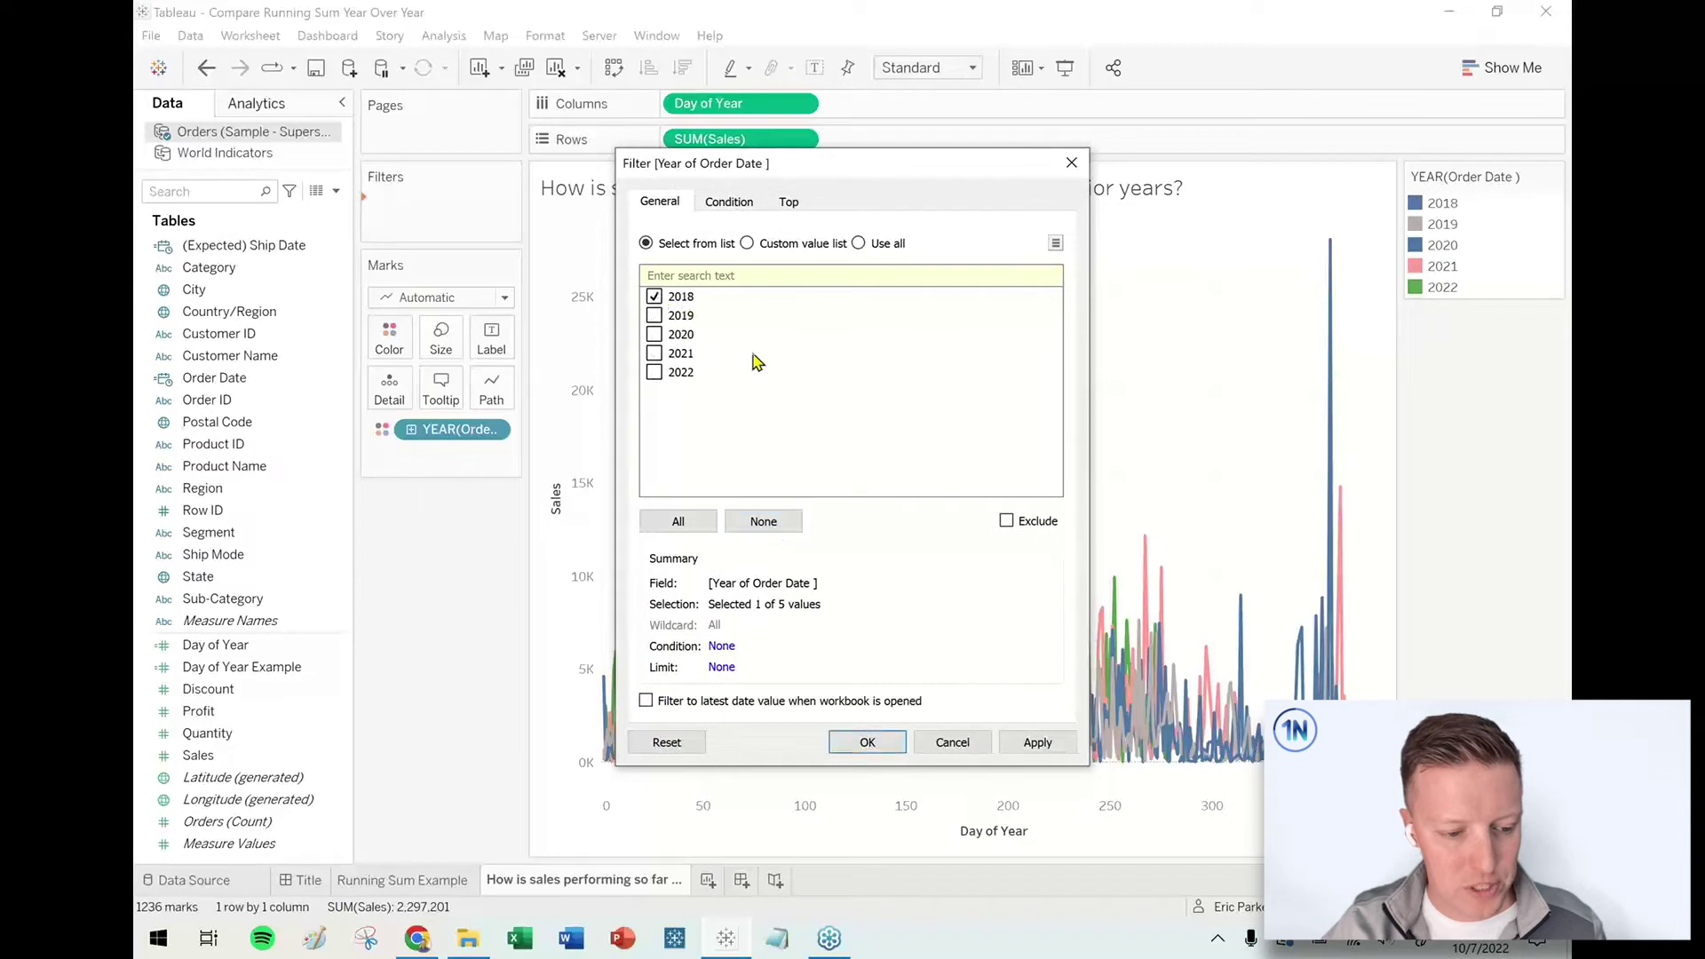
{"action": "left_click", "coordinate": [1006, 521]}
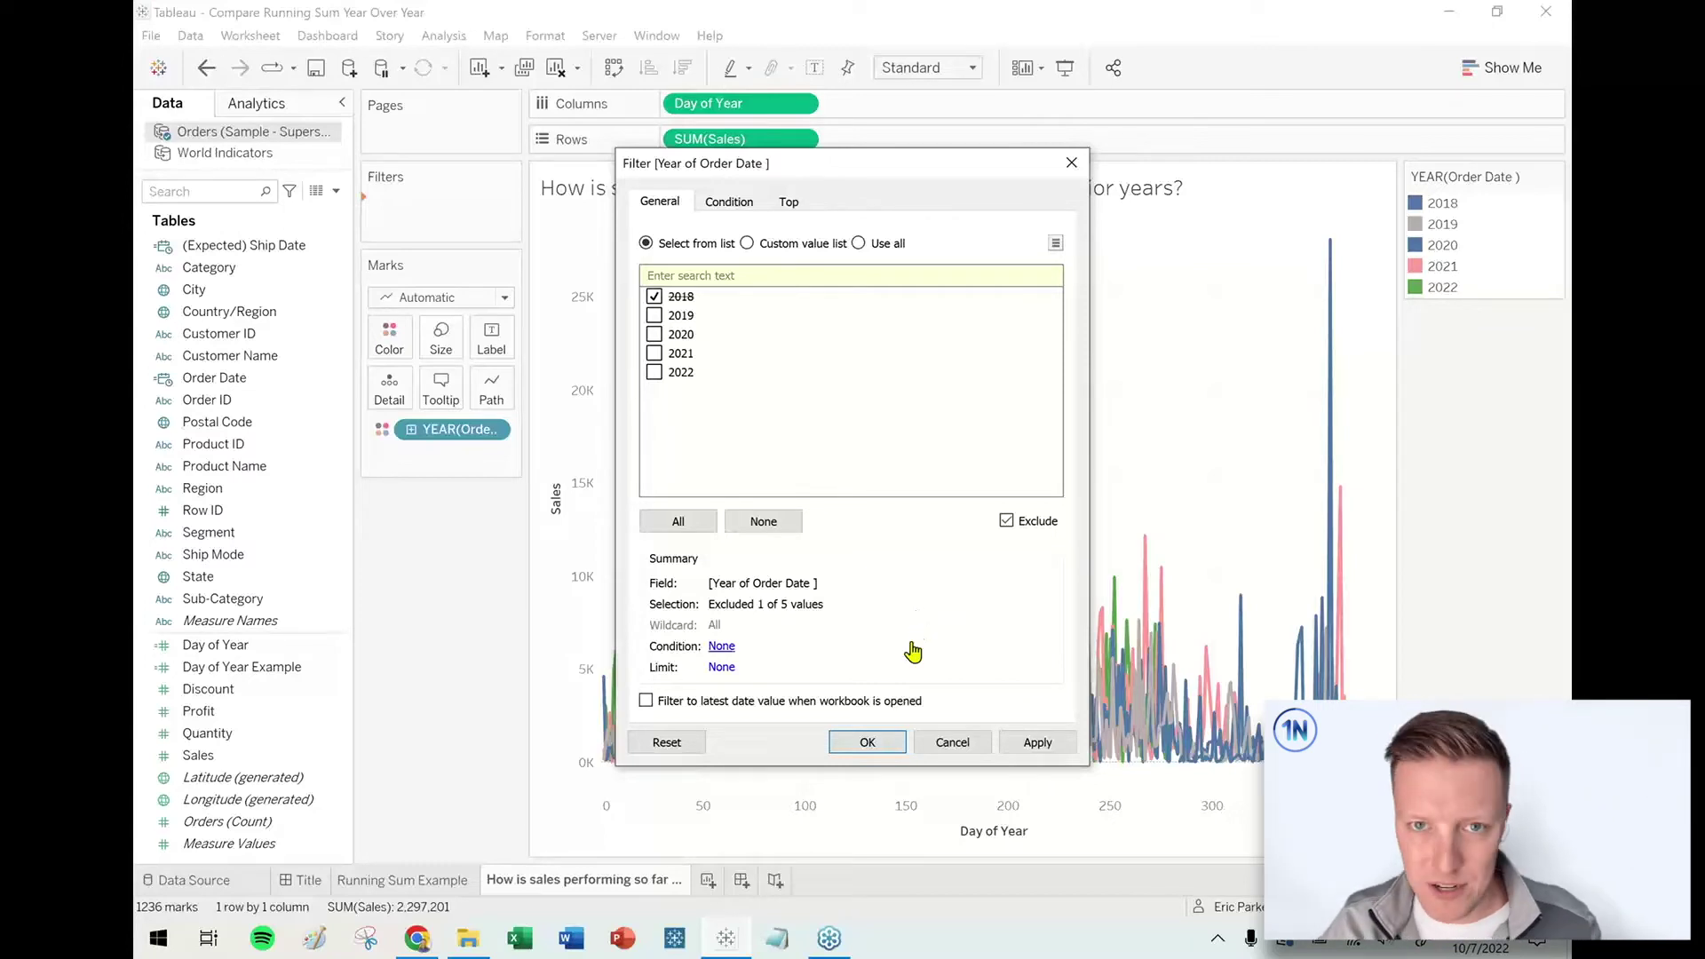
{"action": "left_click", "coordinate": [889, 747]}
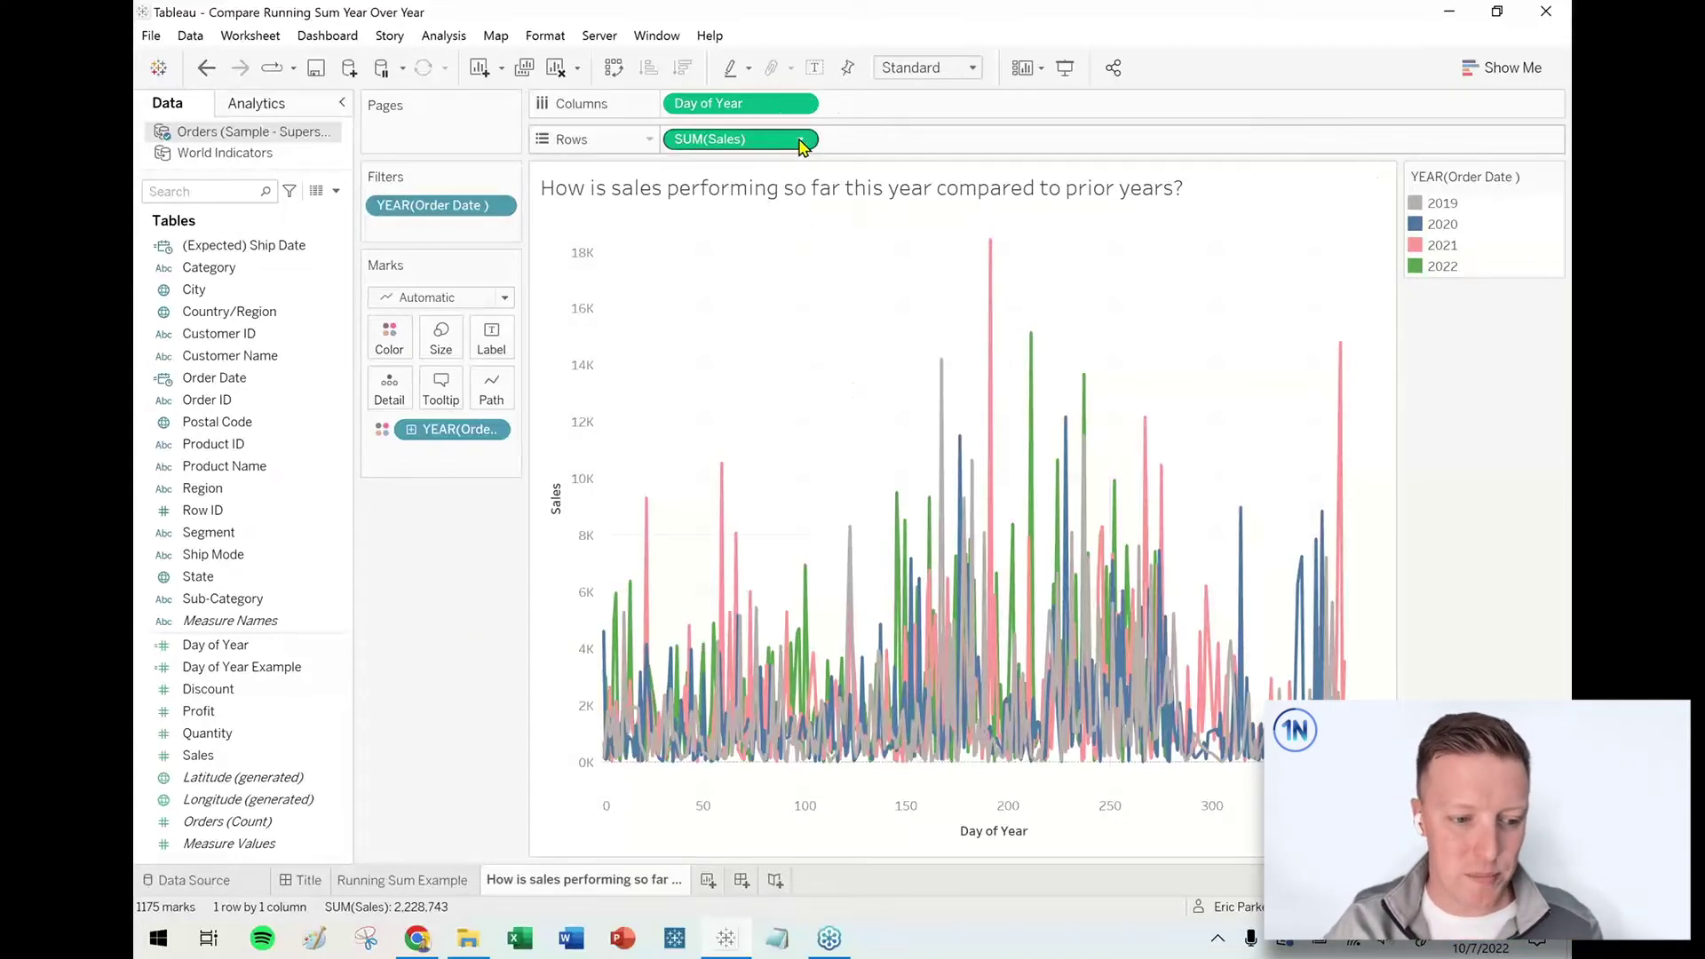
Step: Apply a Running Total table calculation to SUM(Sales) and label each line with its year
{"action": "left_click", "coordinate": [802, 143]}
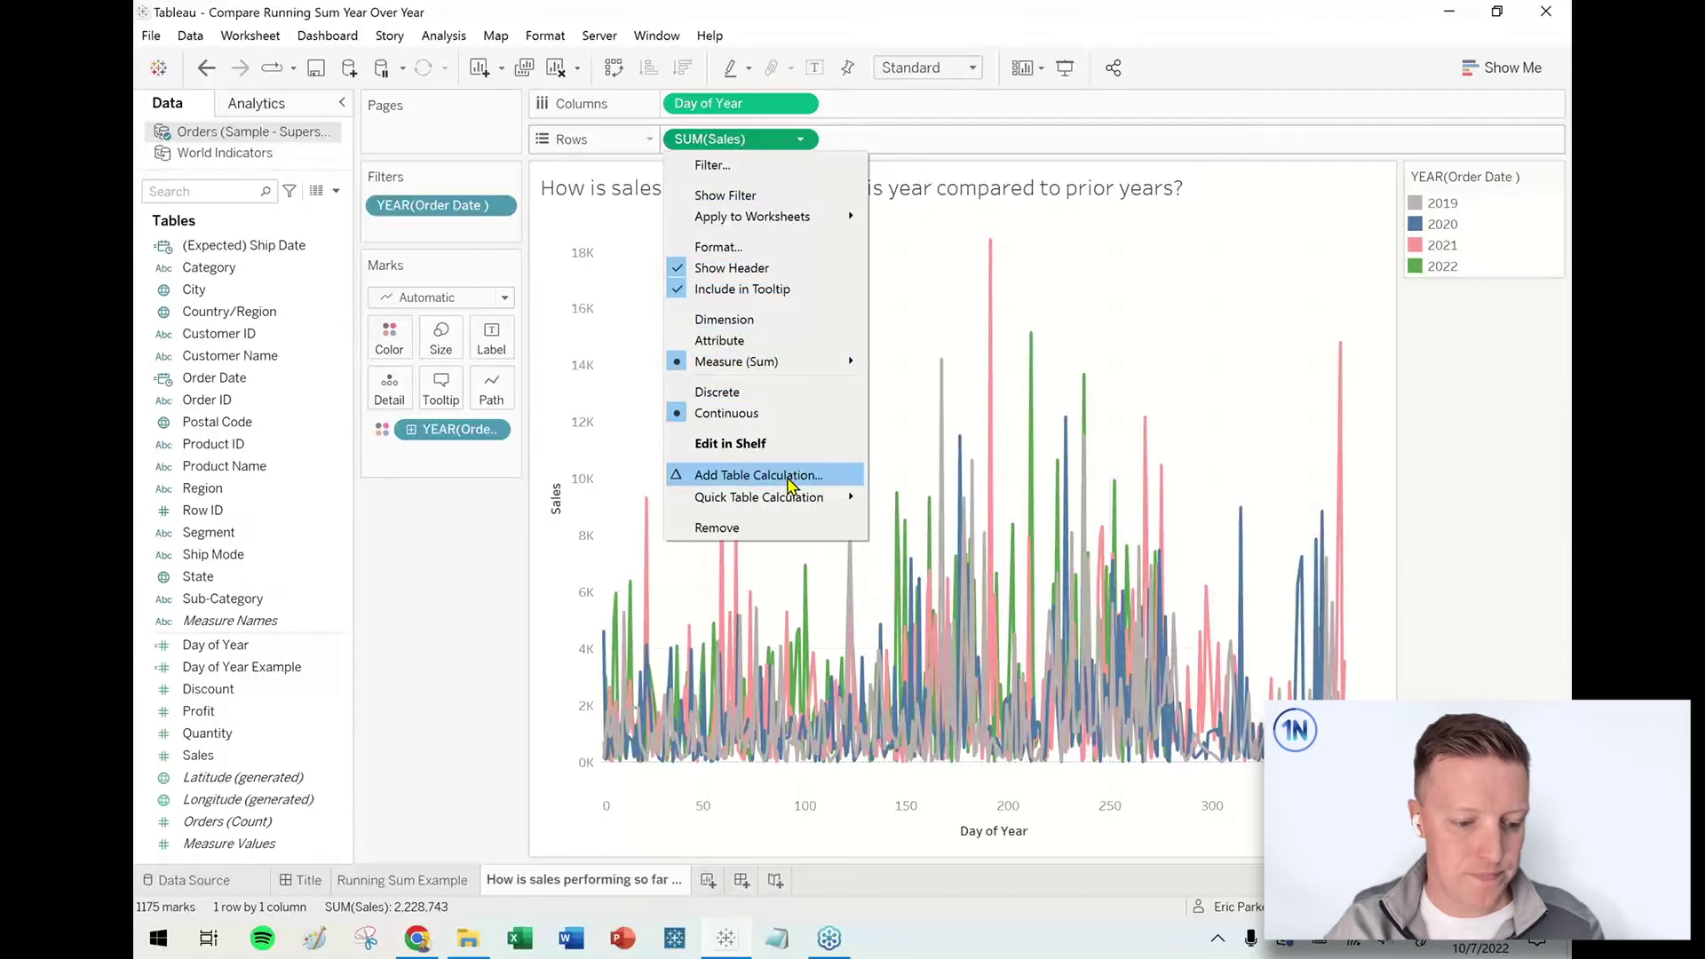
{"action": "left_click", "coordinate": [790, 477]}
{"action": "left_click", "coordinate": [421, 409]}
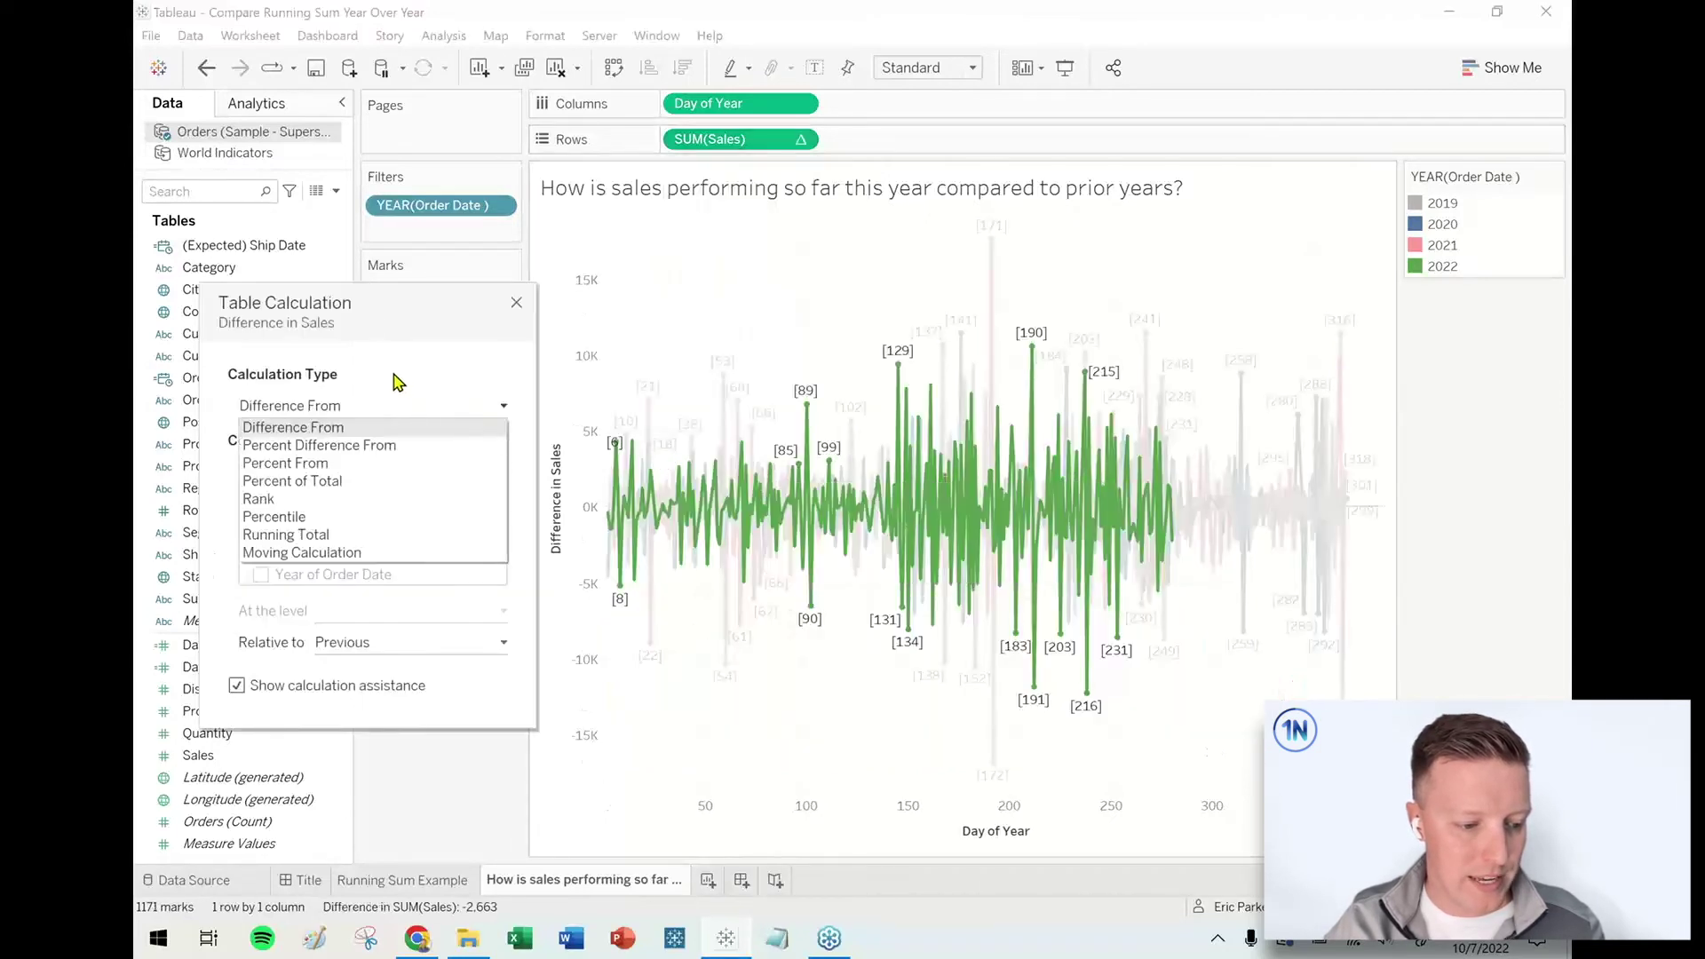
{"action": "left_click", "coordinate": [326, 535]}
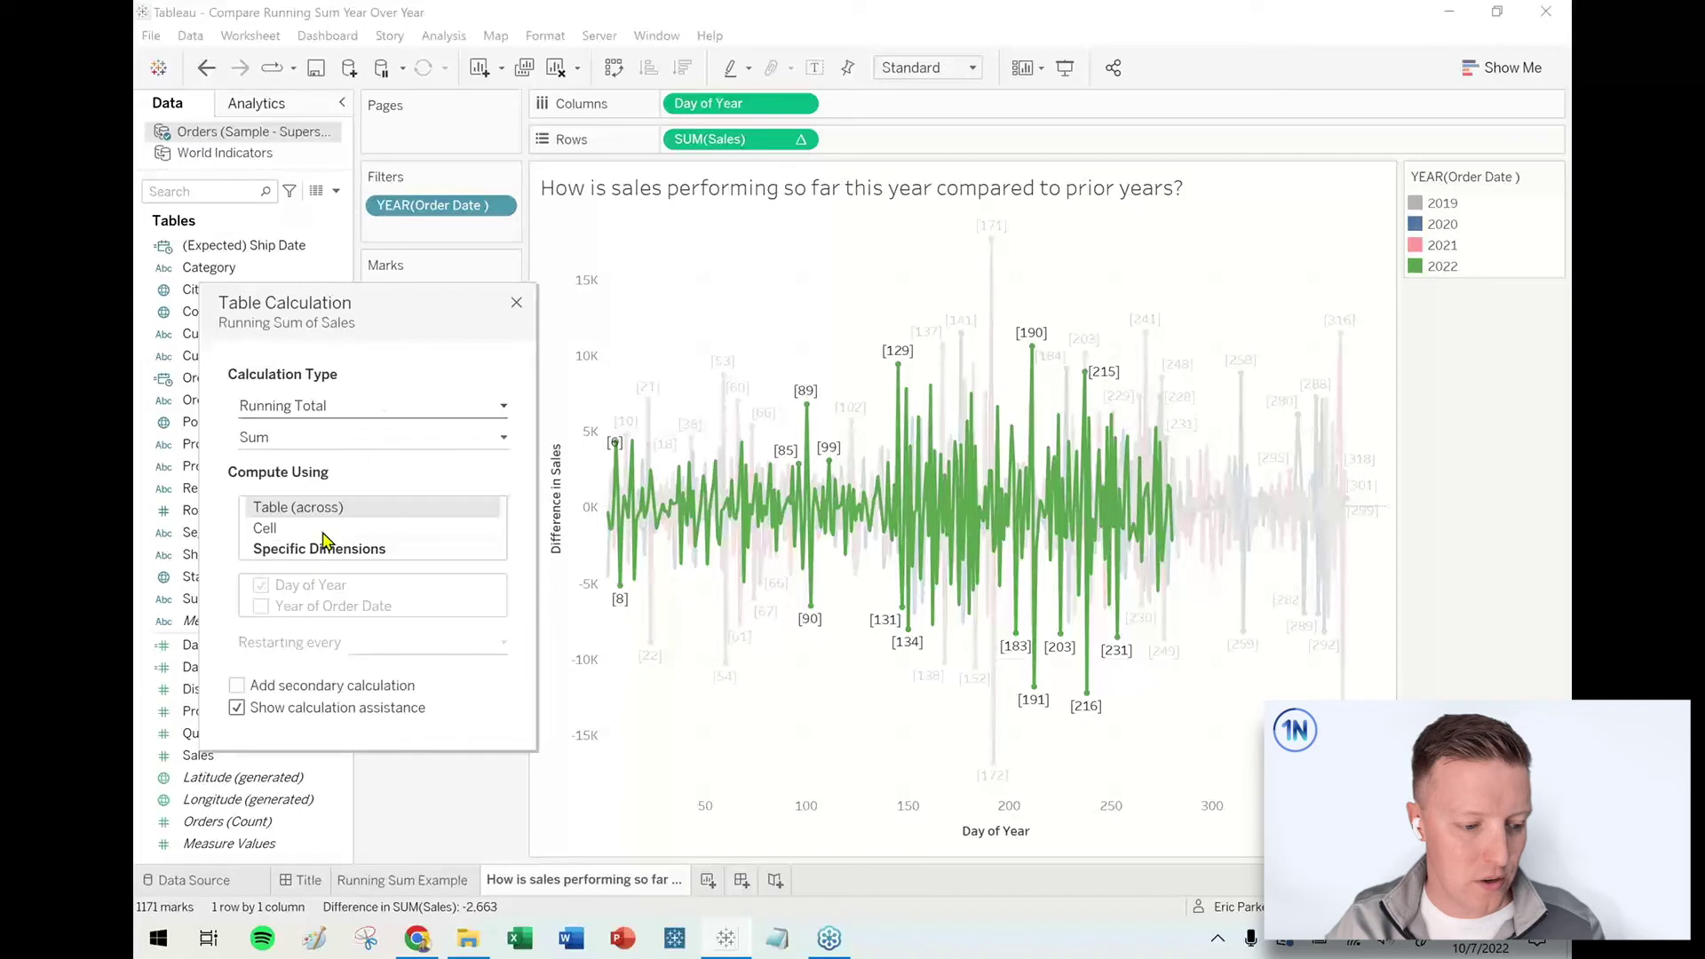
{"action": "left_click_drag", "start_coordinate": [382, 300], "coordinate": [558, 282]}
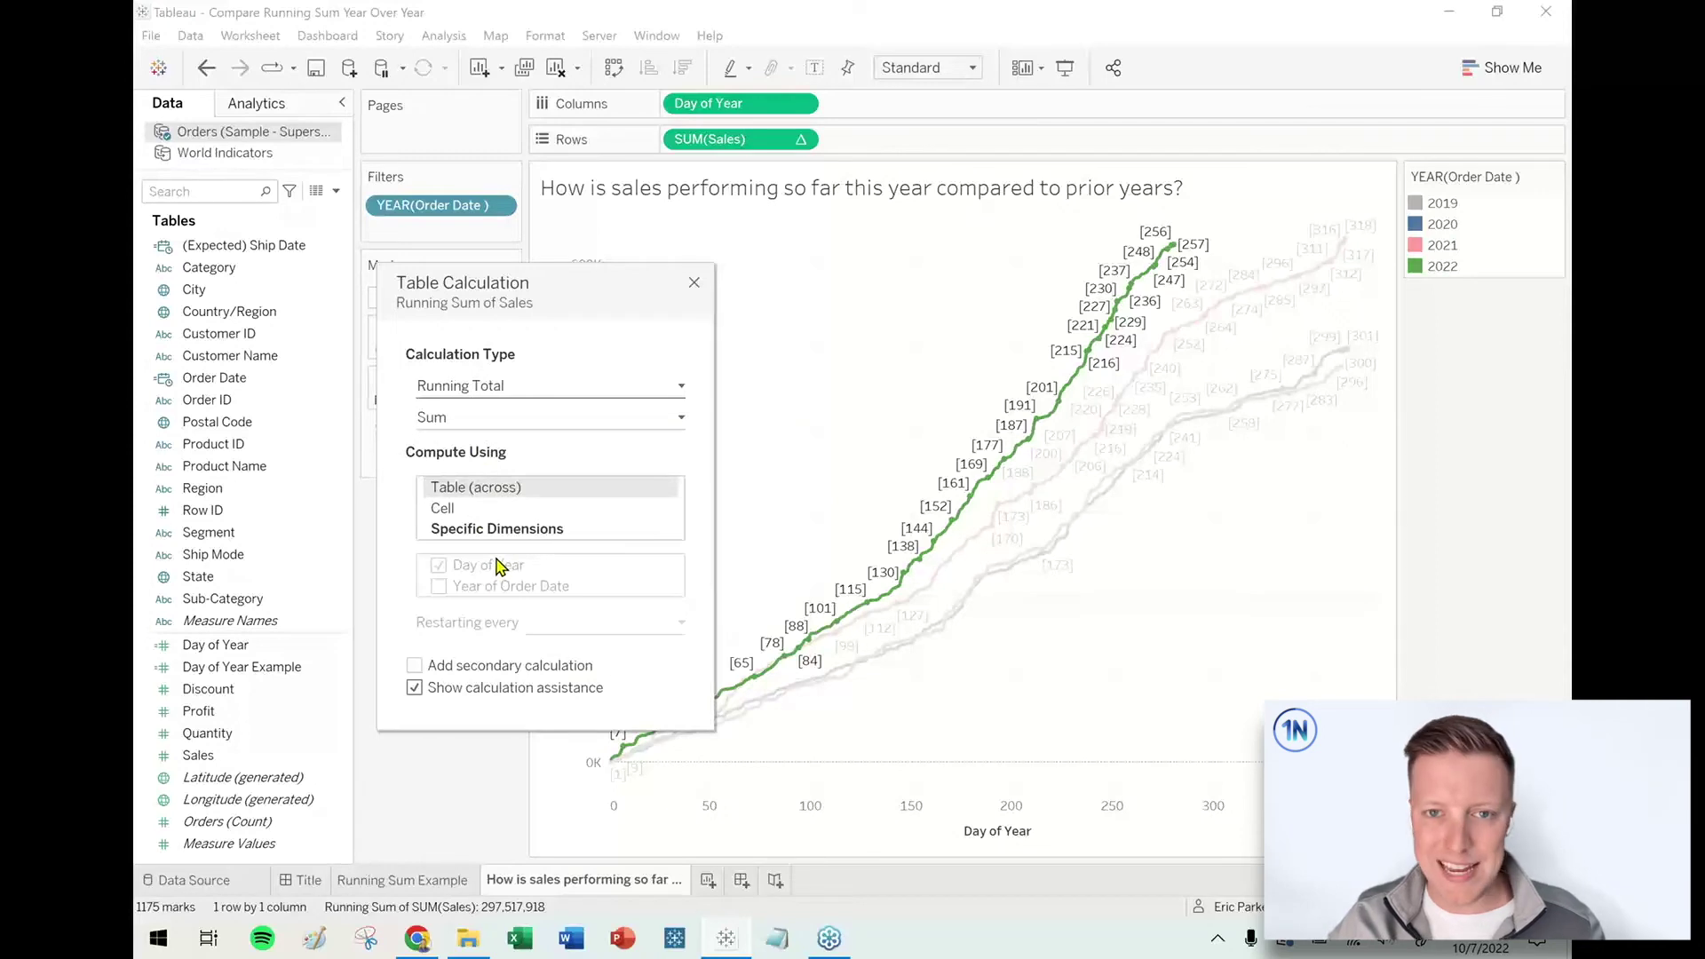
{"action": "left_click", "coordinate": [693, 284]}
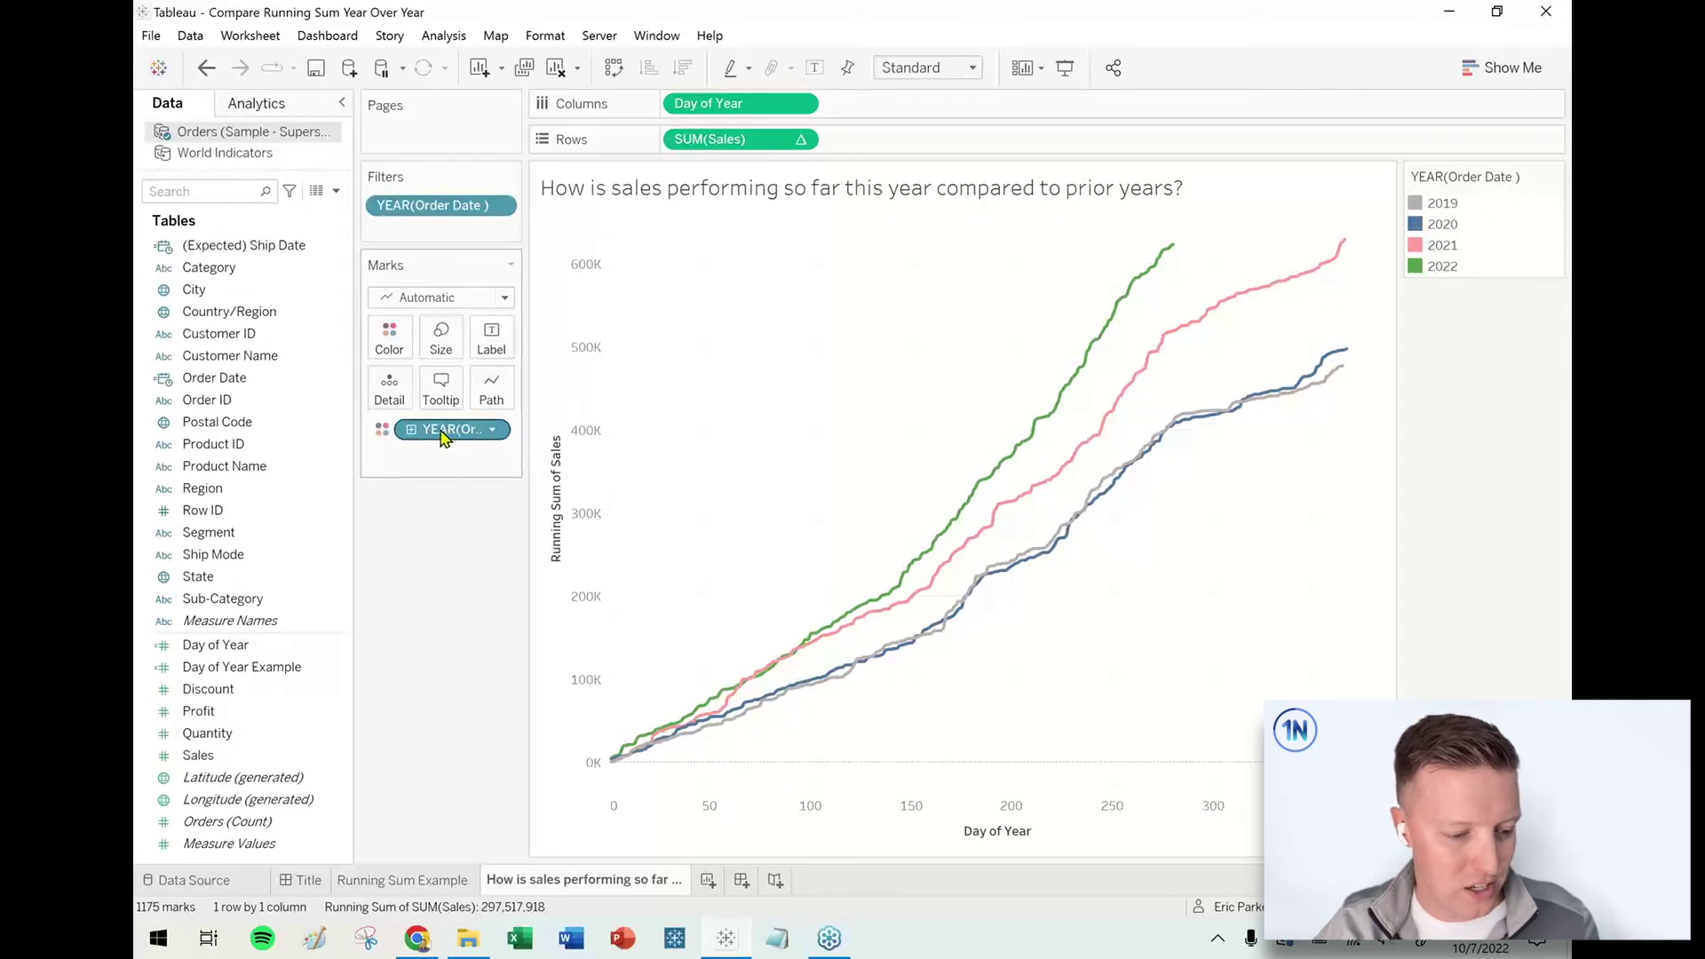
{"action": "left_click_drag", "start_coordinate": [435, 433], "coordinate": [494, 338]}
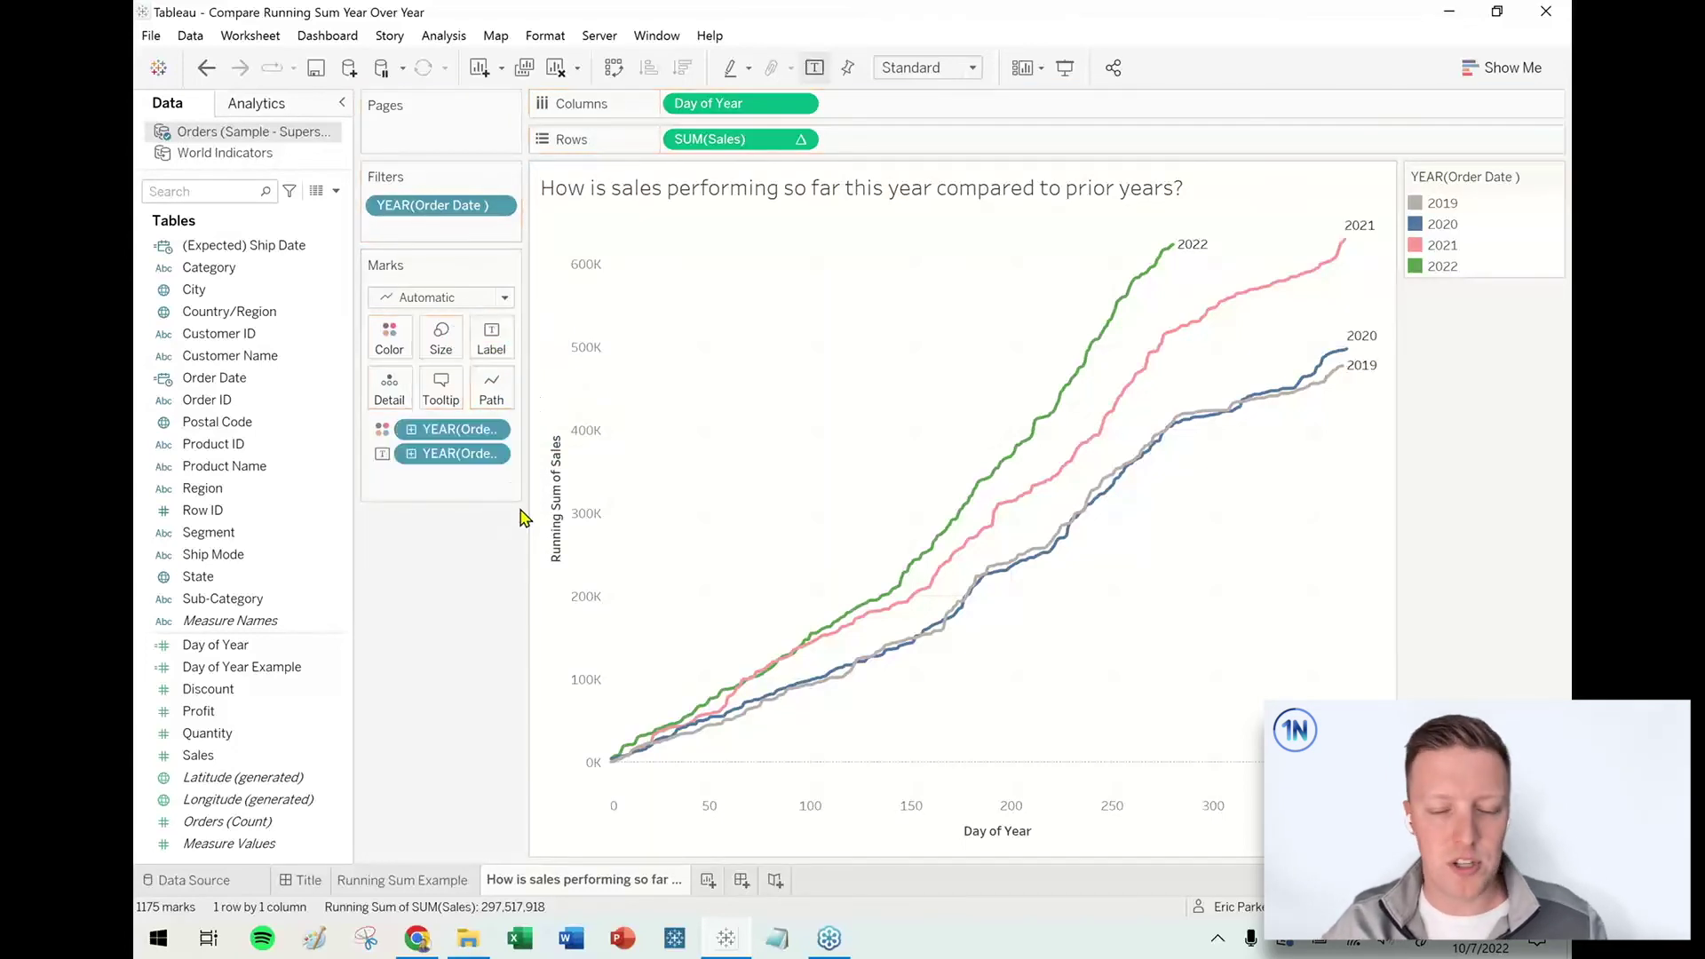
Step: Compare with the Running Sum Example sheet, then make year labels bold, size 11, matching mark colour
{"action": "left_click", "coordinate": [431, 880]}
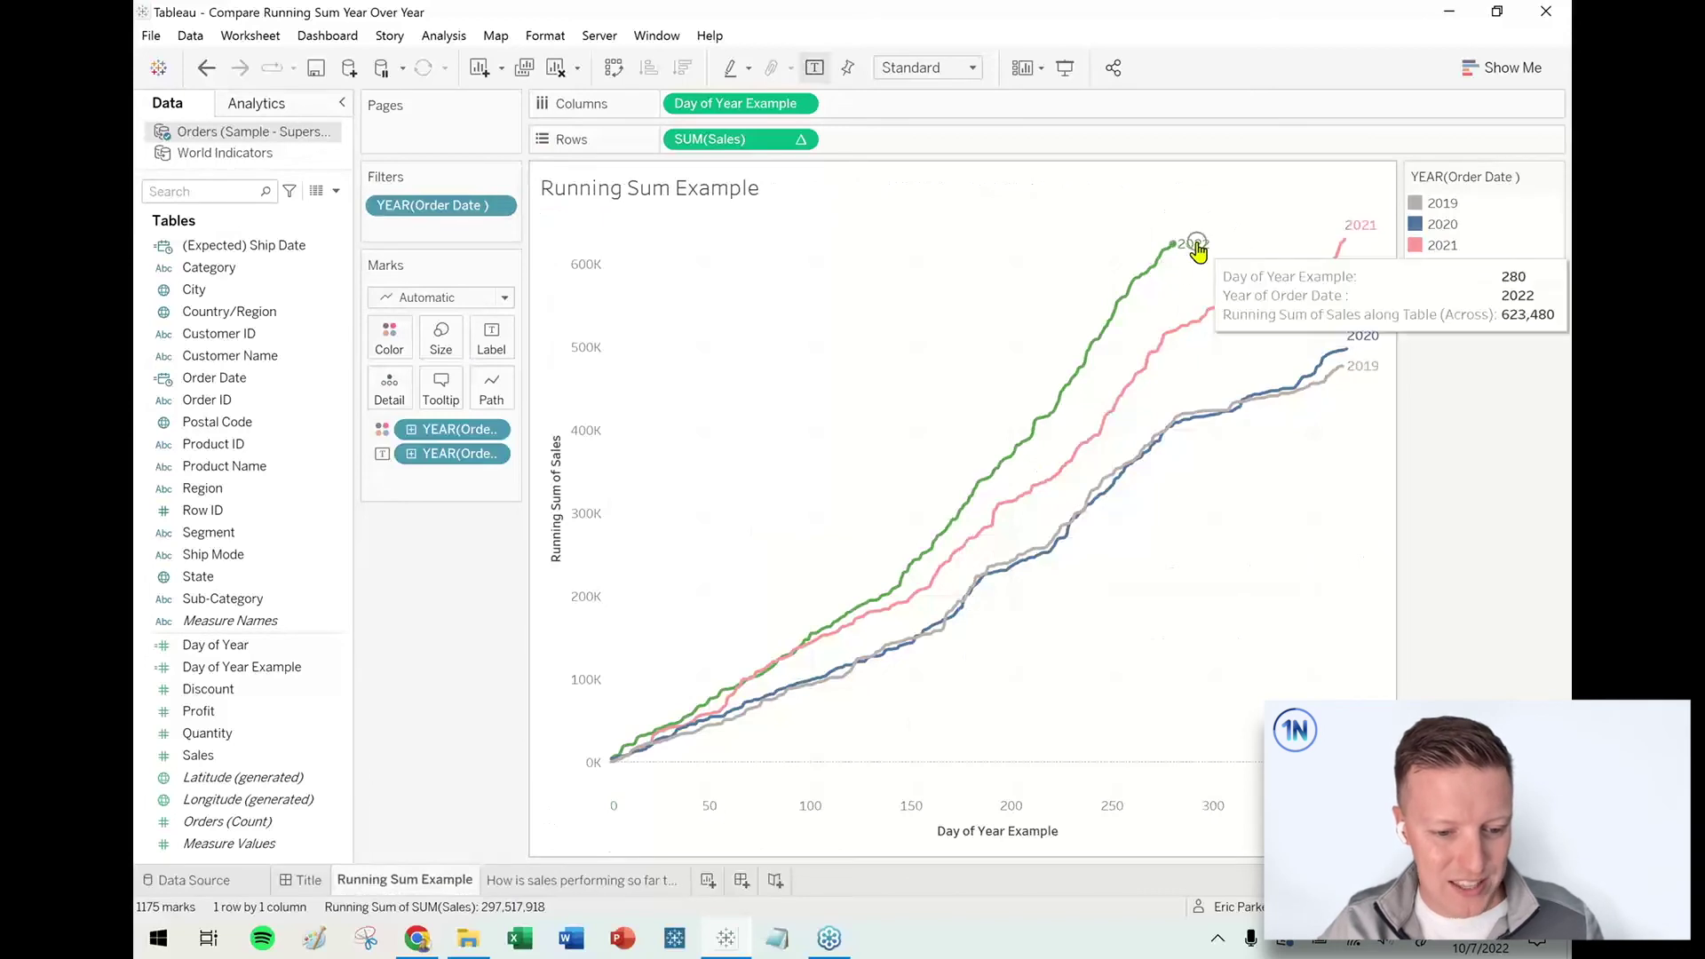
{"action": "left_click", "coordinate": [616, 879]}
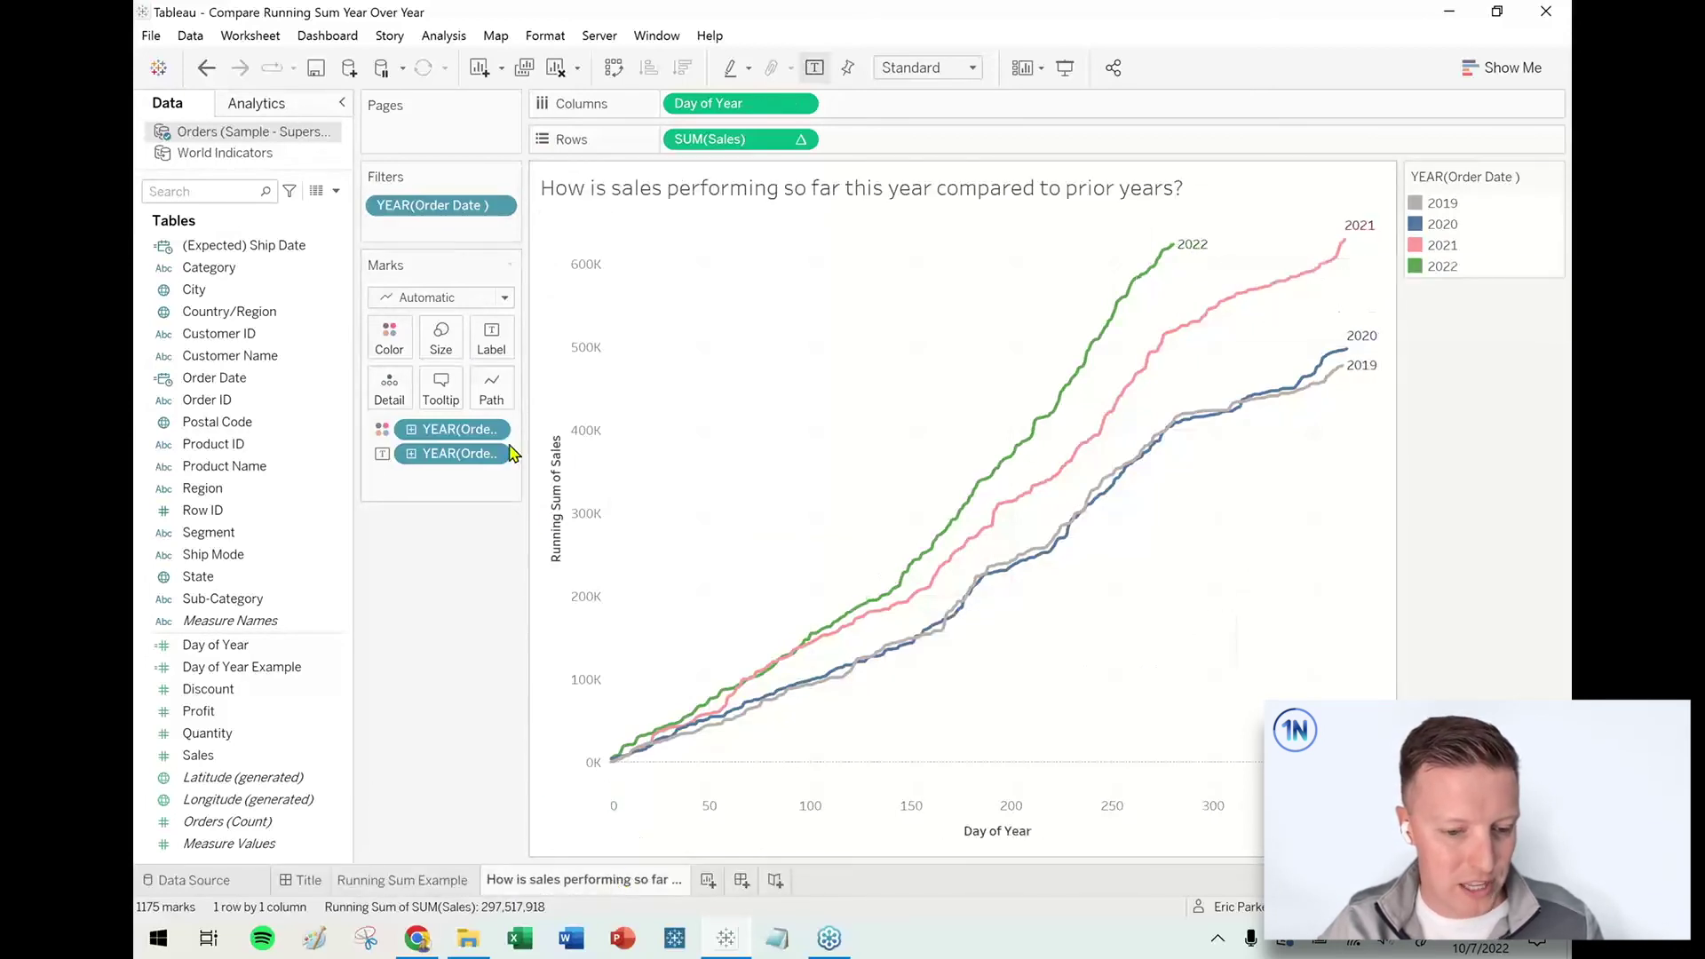
{"action": "left_click", "coordinate": [492, 341]}
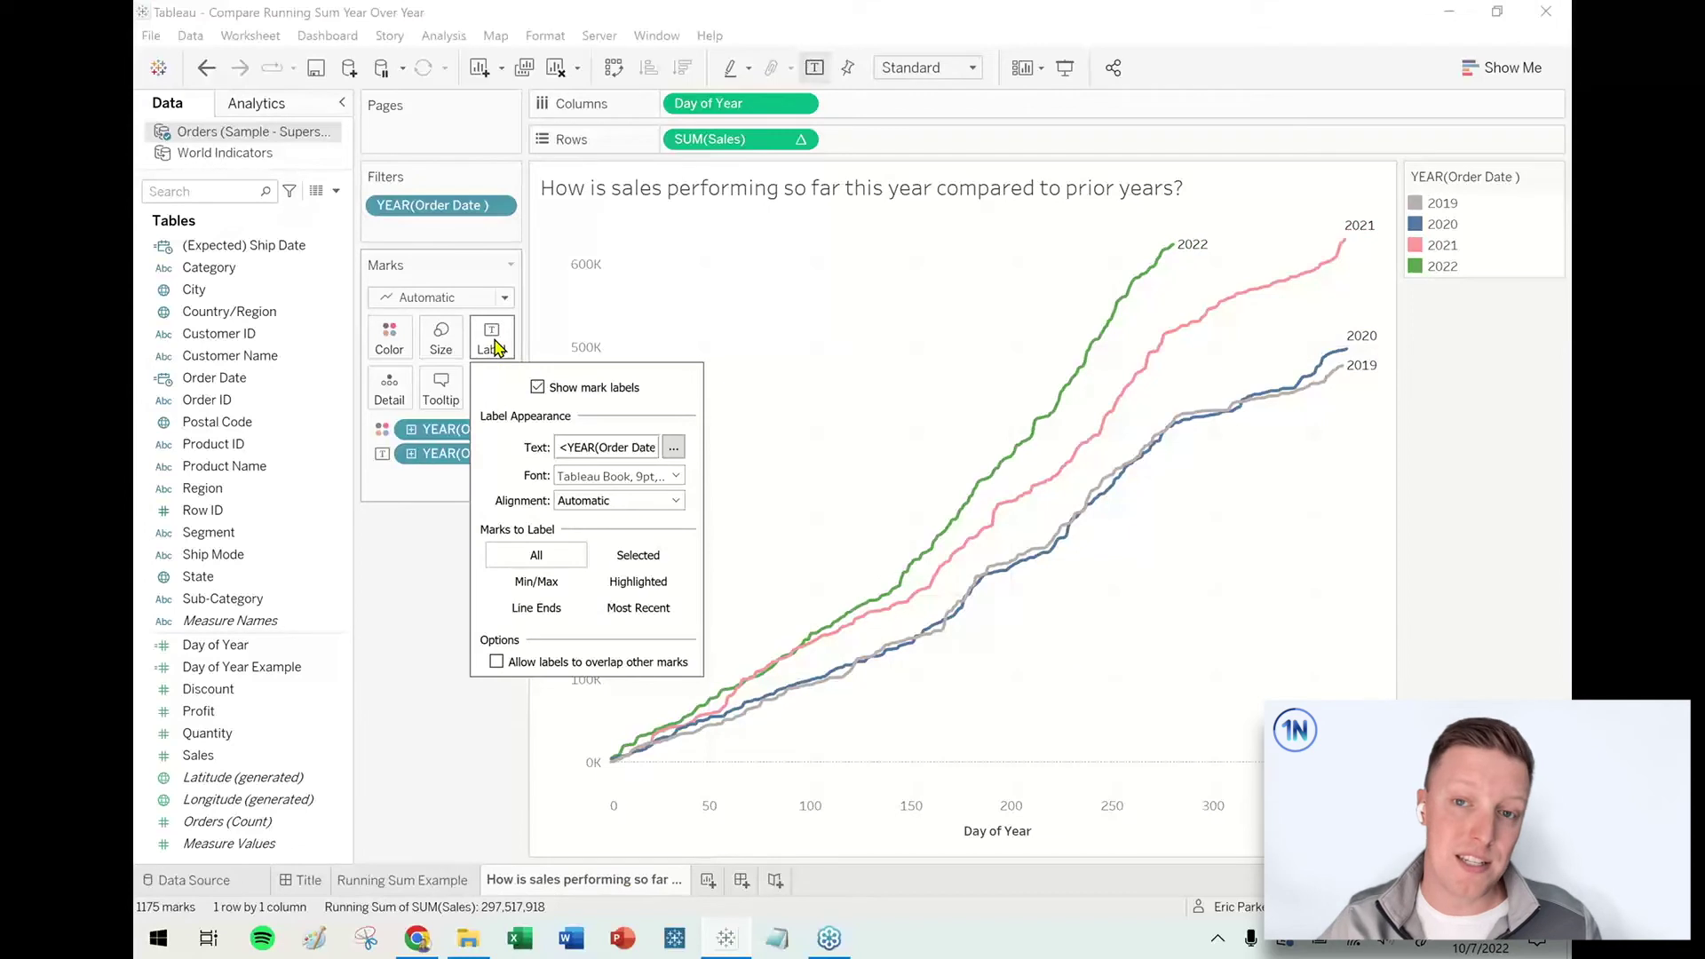
{"action": "left_click", "coordinate": [677, 478]}
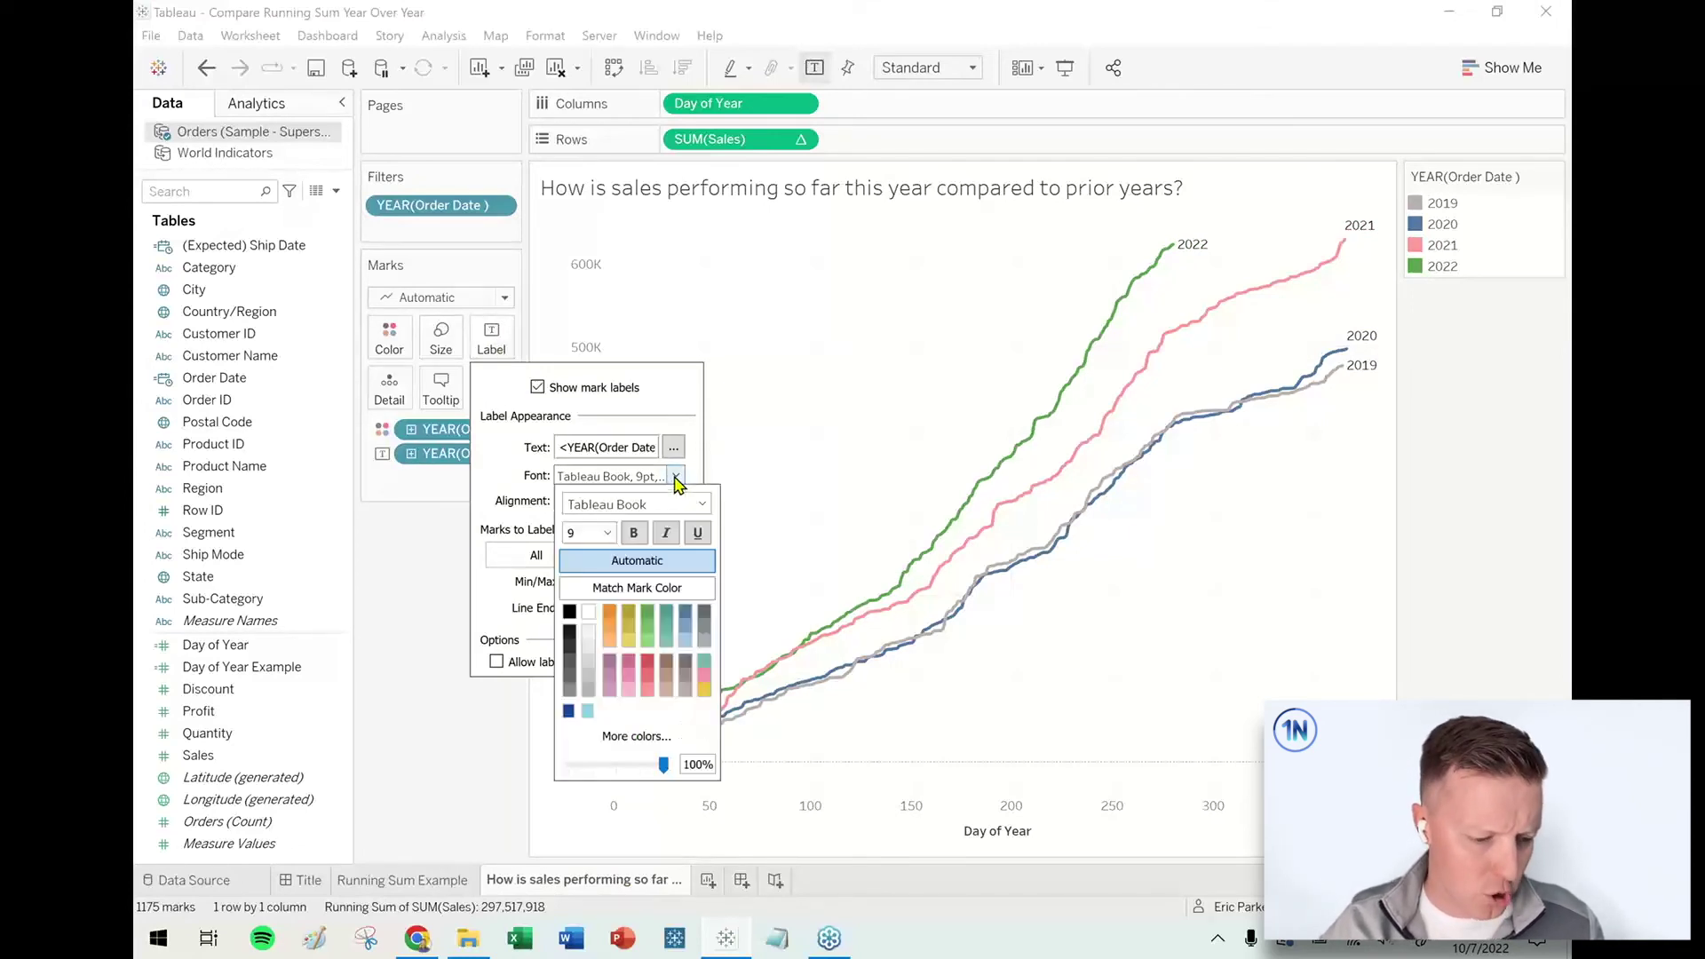
{"action": "left_click", "coordinate": [657, 588]}
{"action": "left_click", "coordinate": [633, 533]}
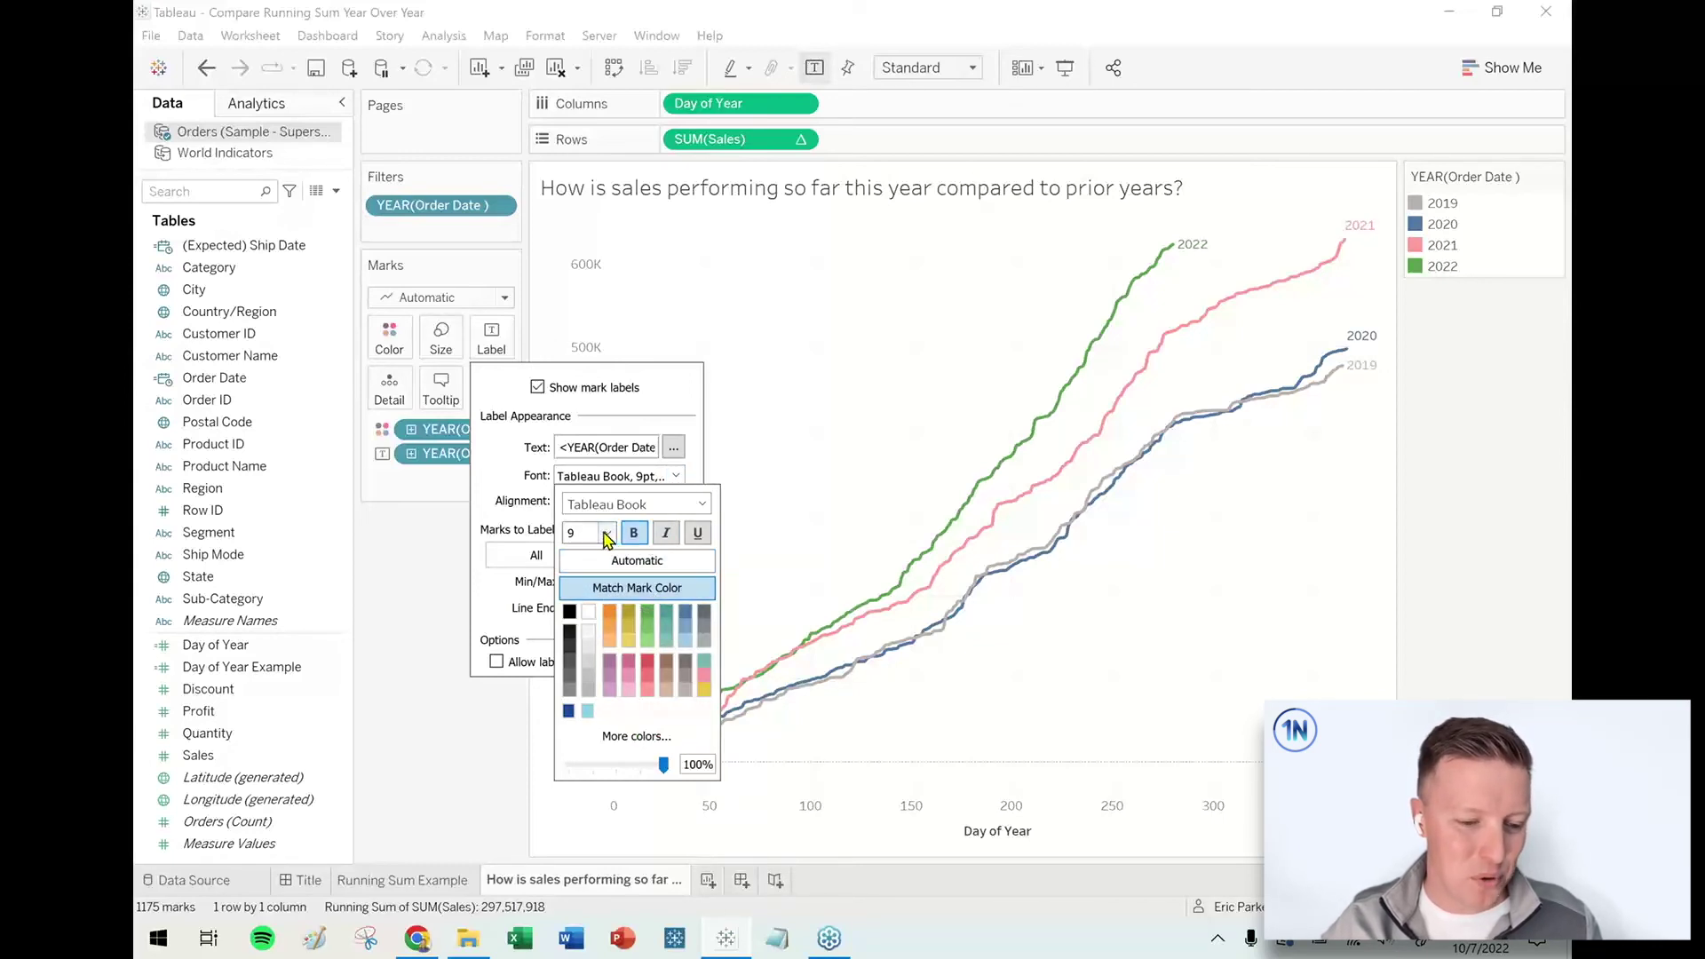
{"action": "left_click", "coordinate": [606, 533]}
{"action": "left_click", "coordinate": [581, 611]}
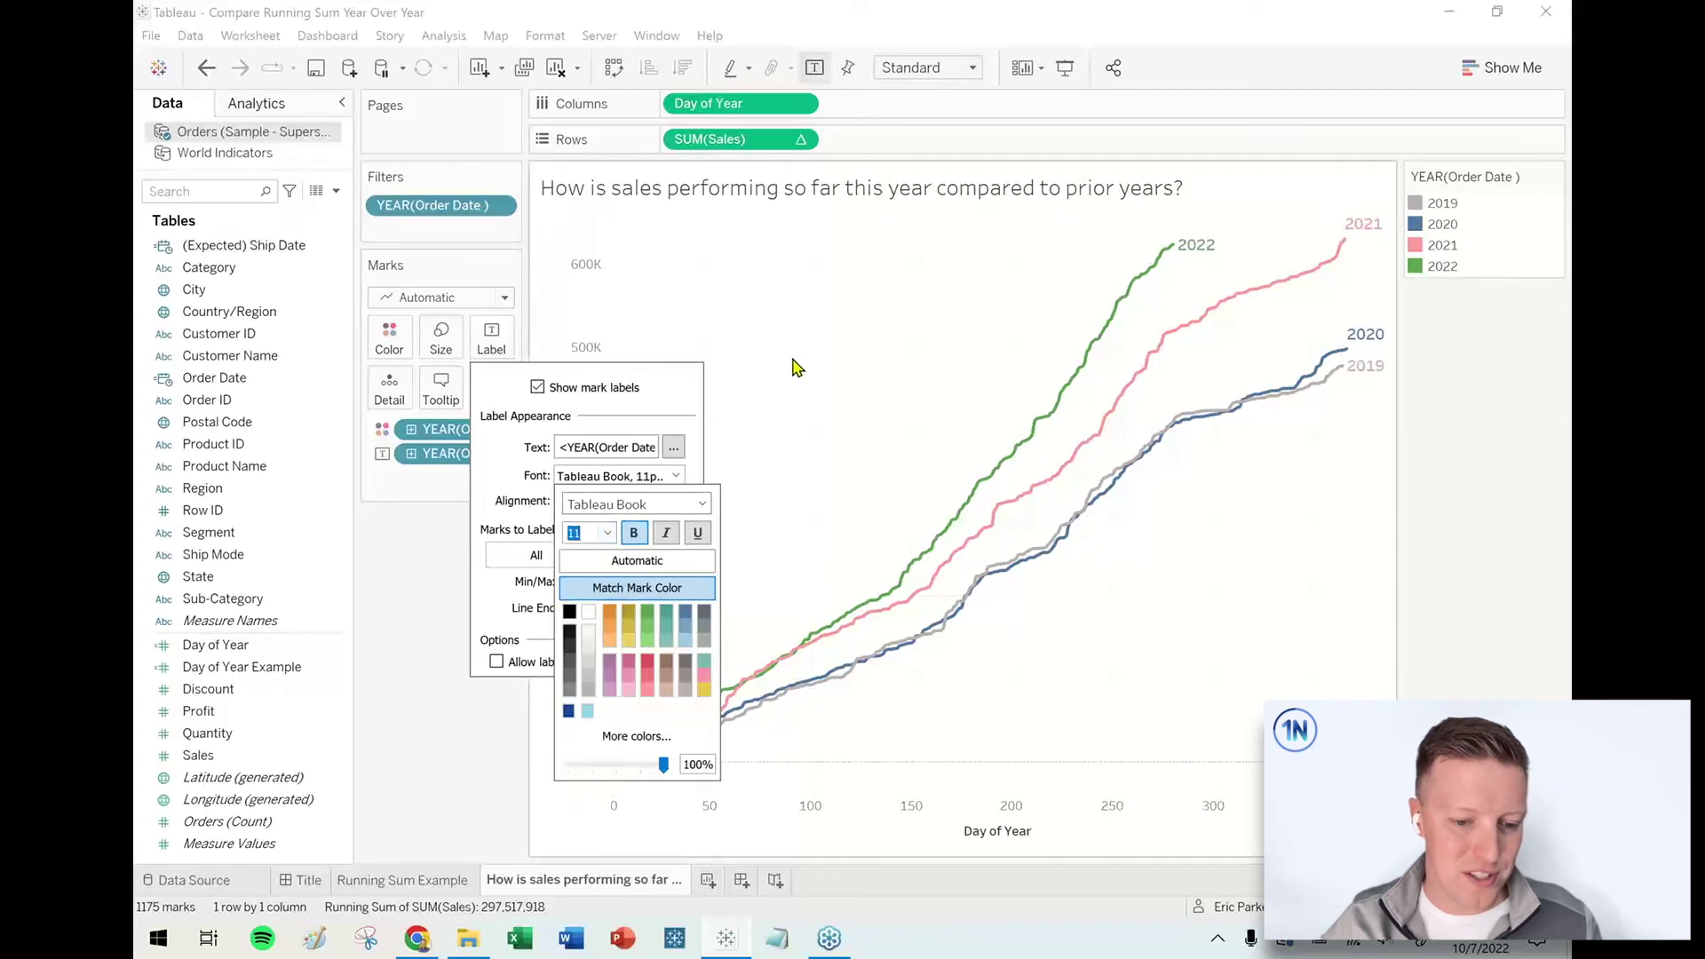
{"action": "left_click", "coordinate": [845, 363]}
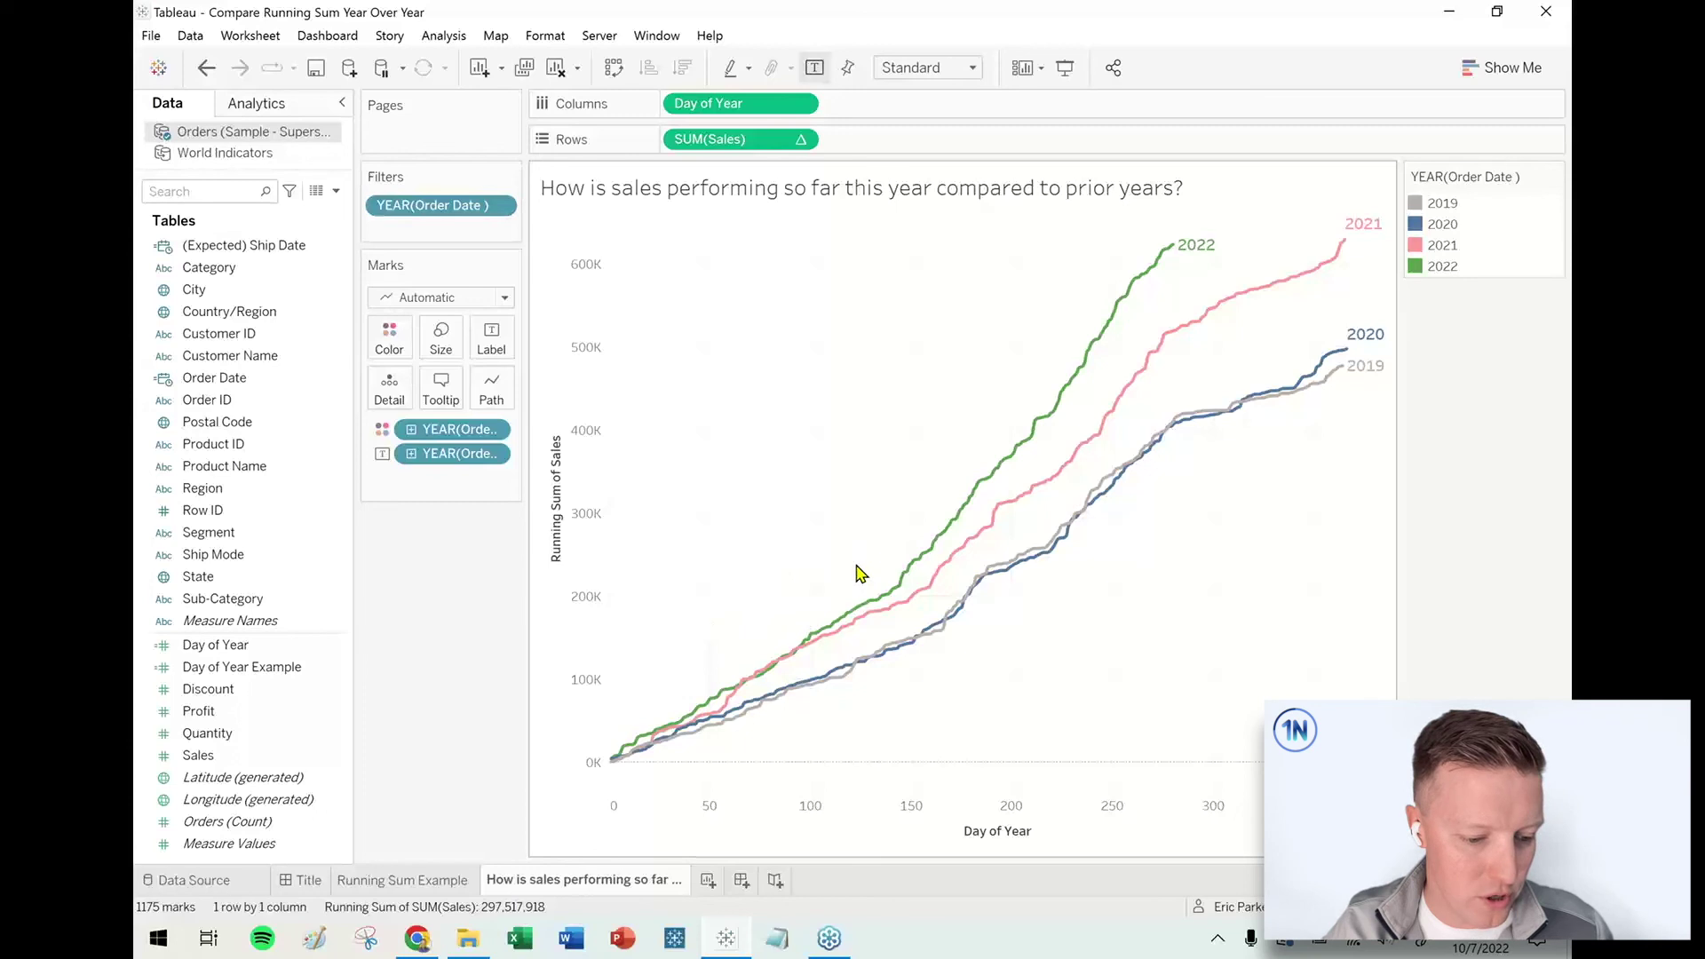
{"action": "left_click_drag", "start_coordinate": [989, 510], "coordinate": [596, 746]}
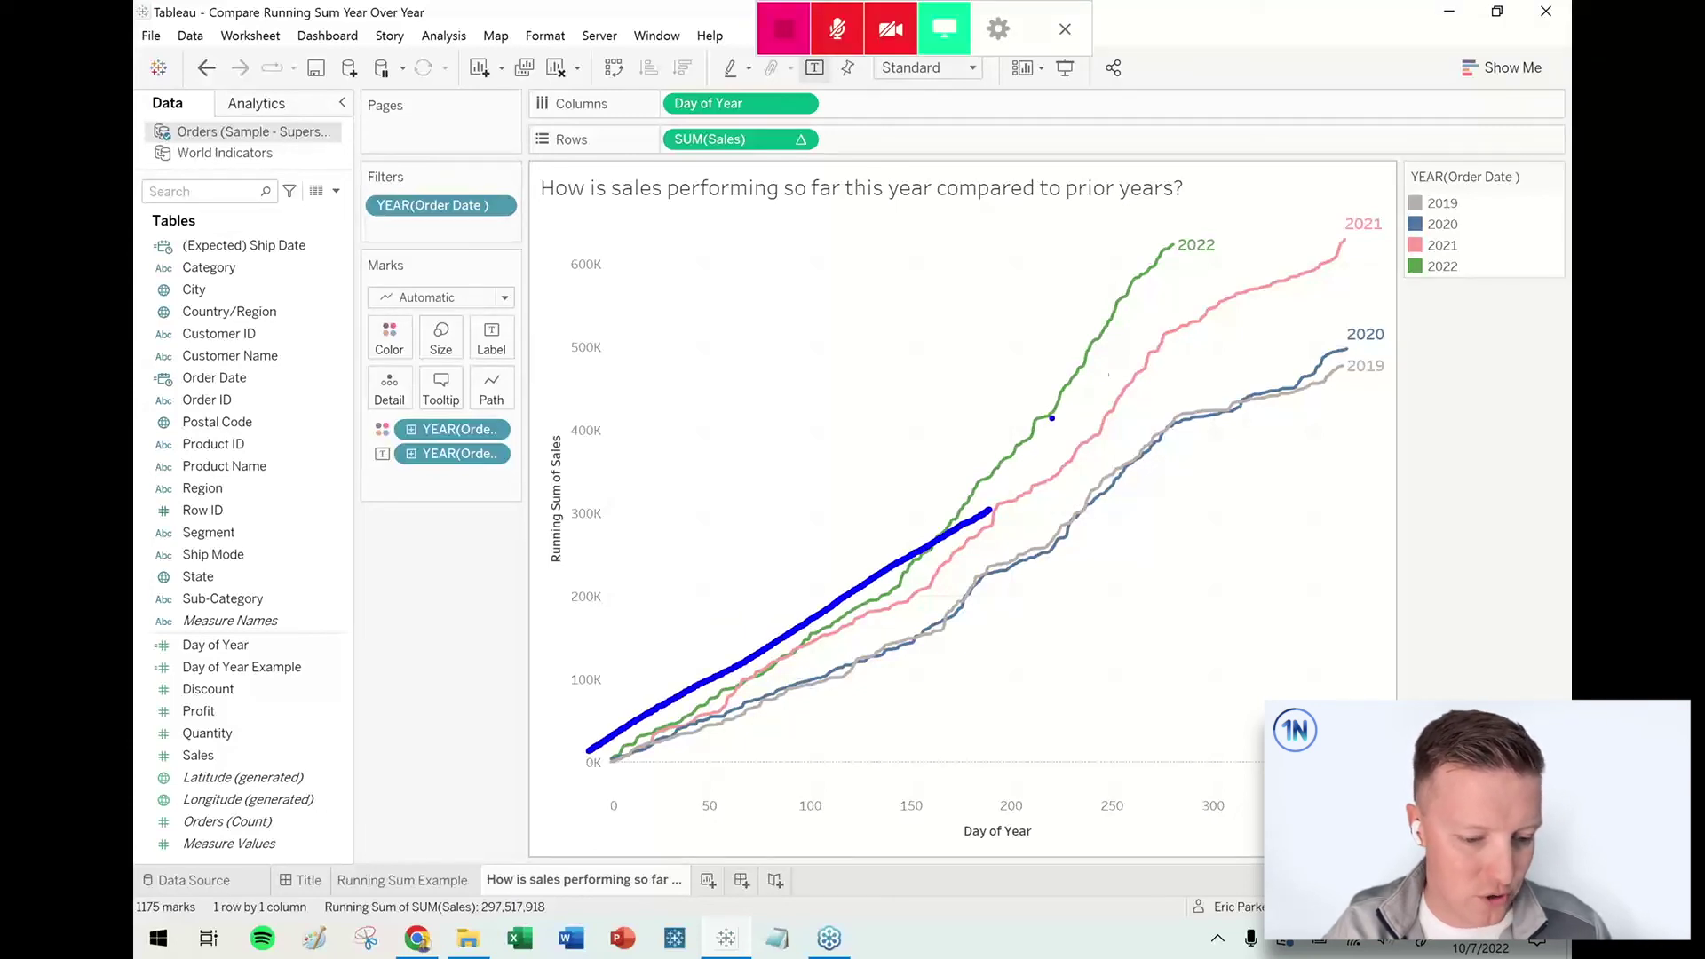
{"action": "mouse_move", "coordinate": [1172, 233]}
{"action": "left_mouse_down"}
{"action": "mouse_move", "coordinate": [1032, 385]}
{"action": "mouse_move", "coordinate": [903, 578]}
{"action": "left_mouse_up"}
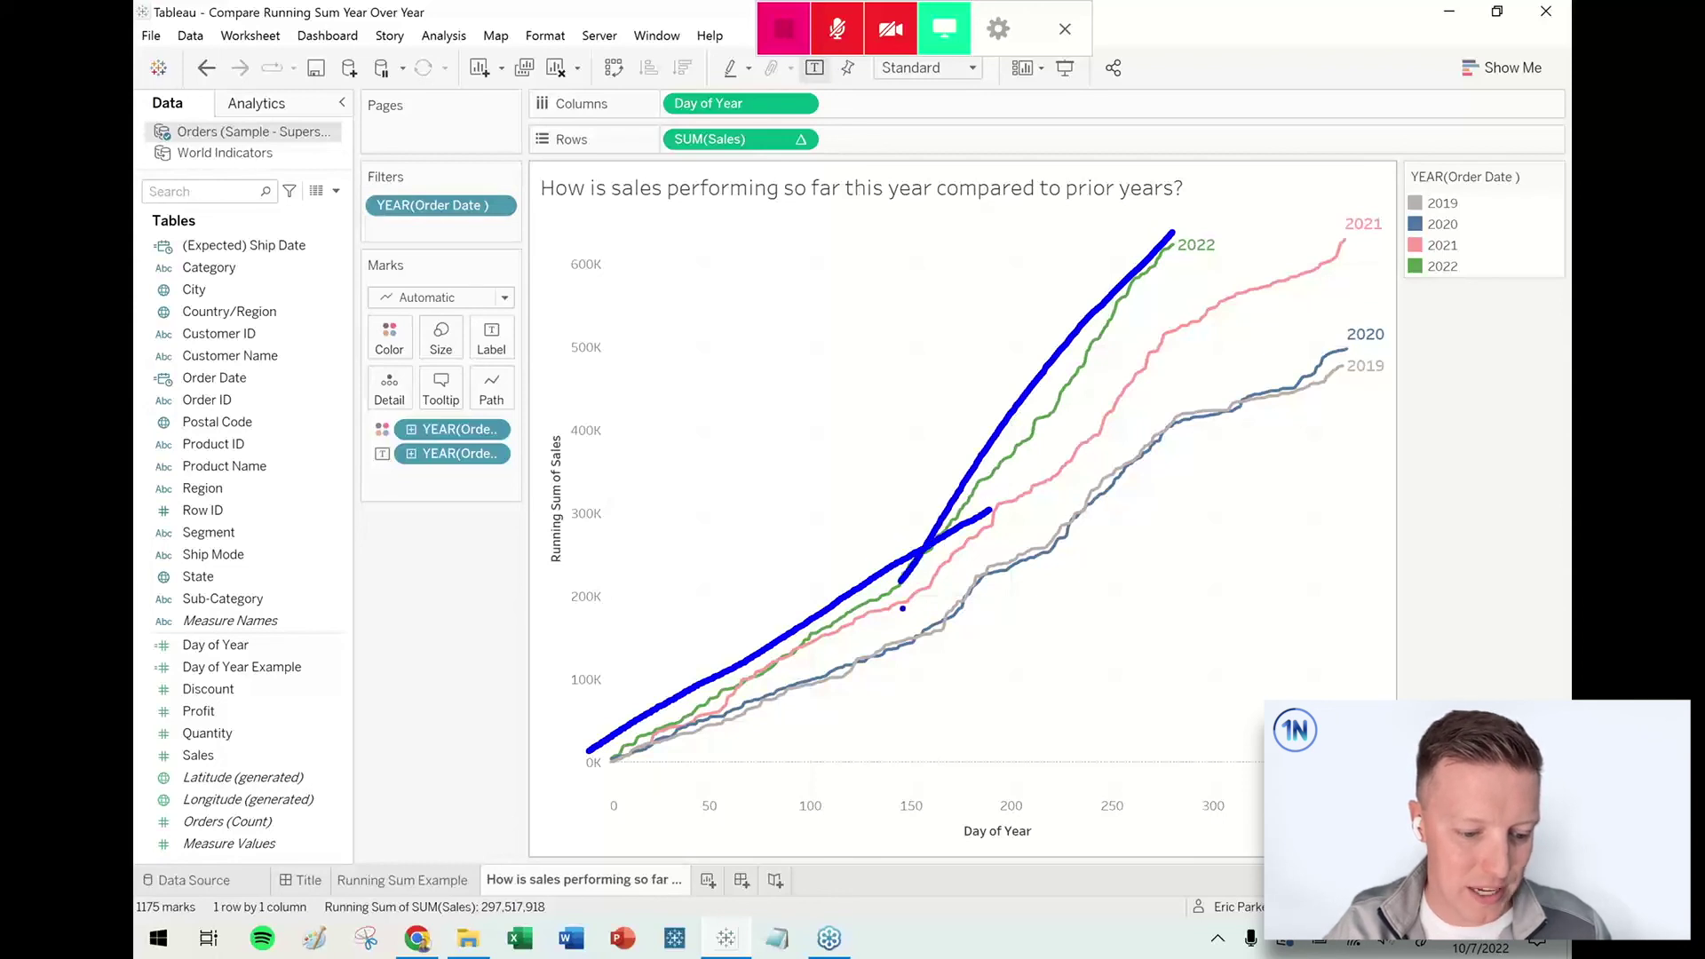
{"action": "mouse_move", "coordinate": [914, 697]}
{"action": "left_mouse_down"}
{"action": "mouse_move", "coordinate": [866, 779]}
{"action": "mouse_move", "coordinate": [920, 698]}
{"action": "left_mouse_up"}
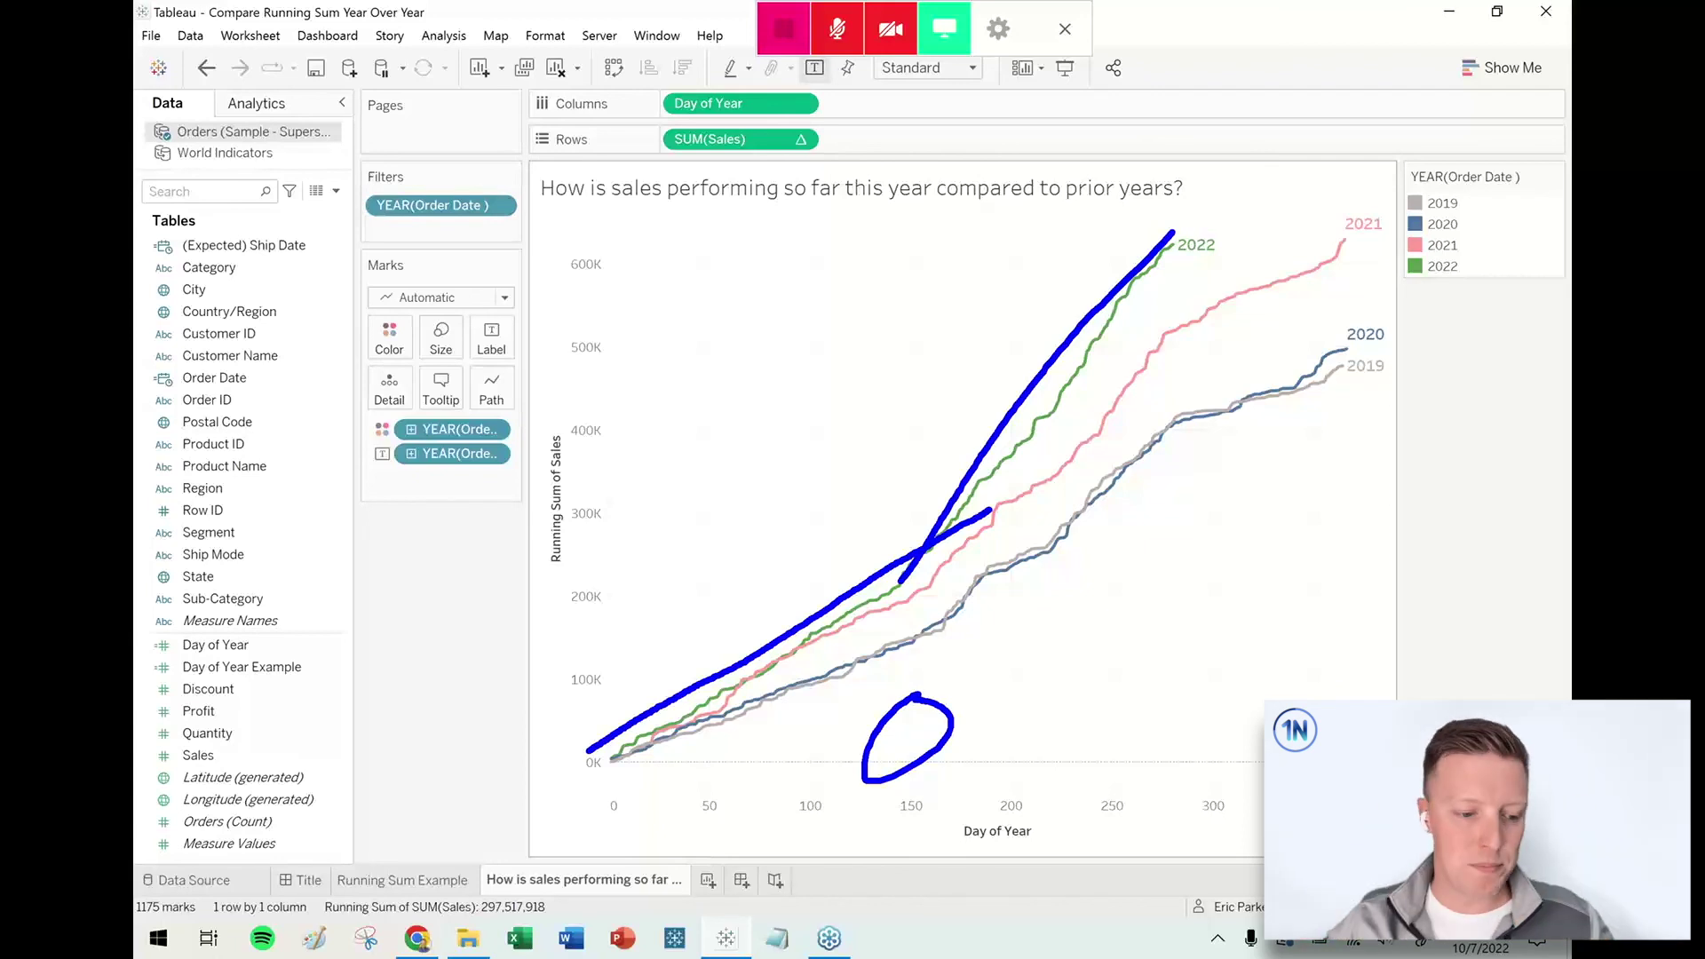
{"action": "key", "text": "Escape"}
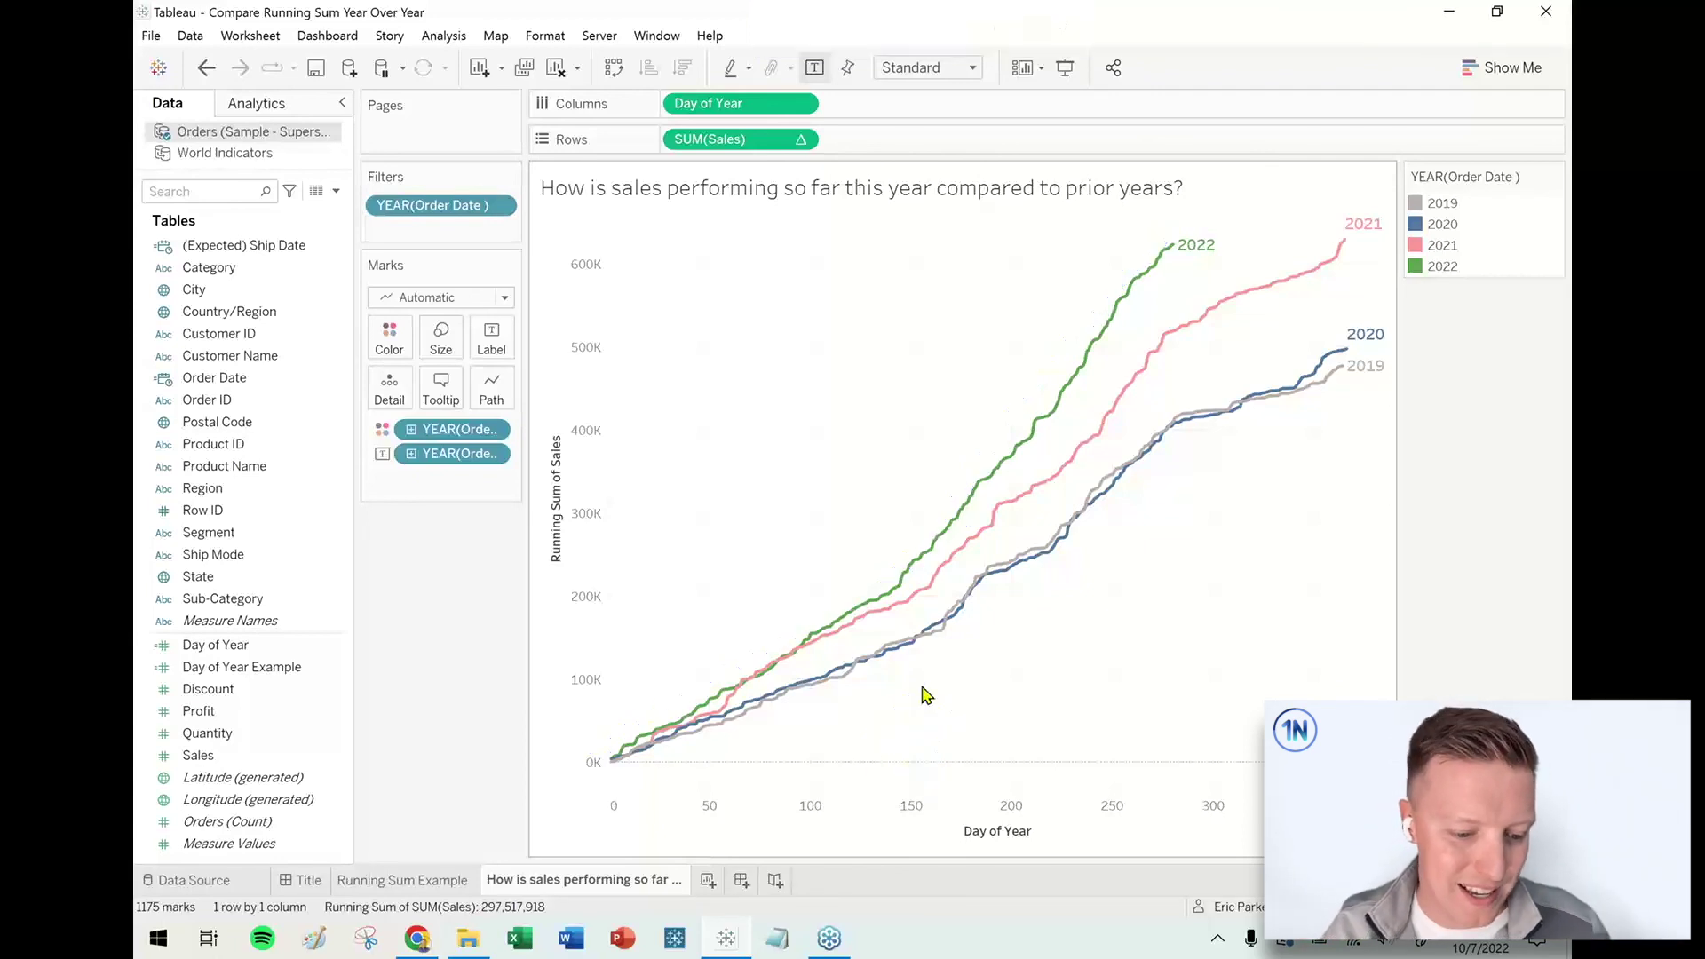